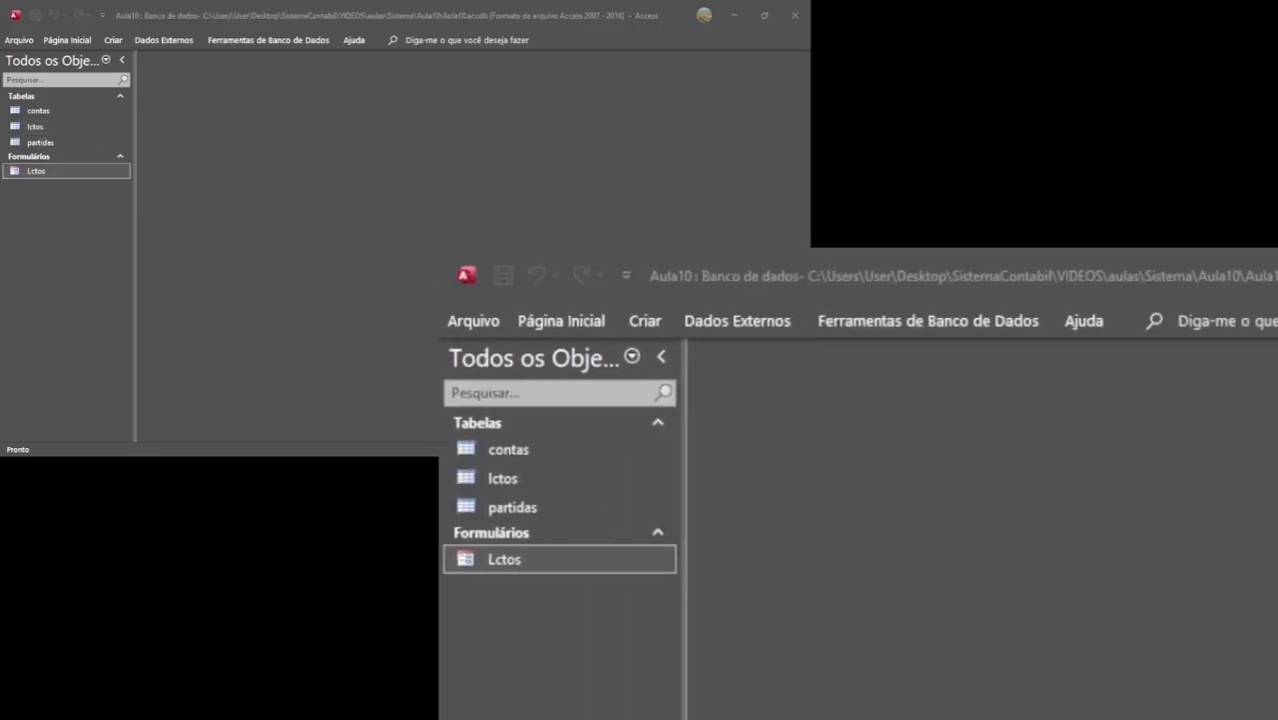
Start the Form Wizard and include all fields of the contas table in the new form.
{"action": "left_click", "coordinate": [239, 46]}
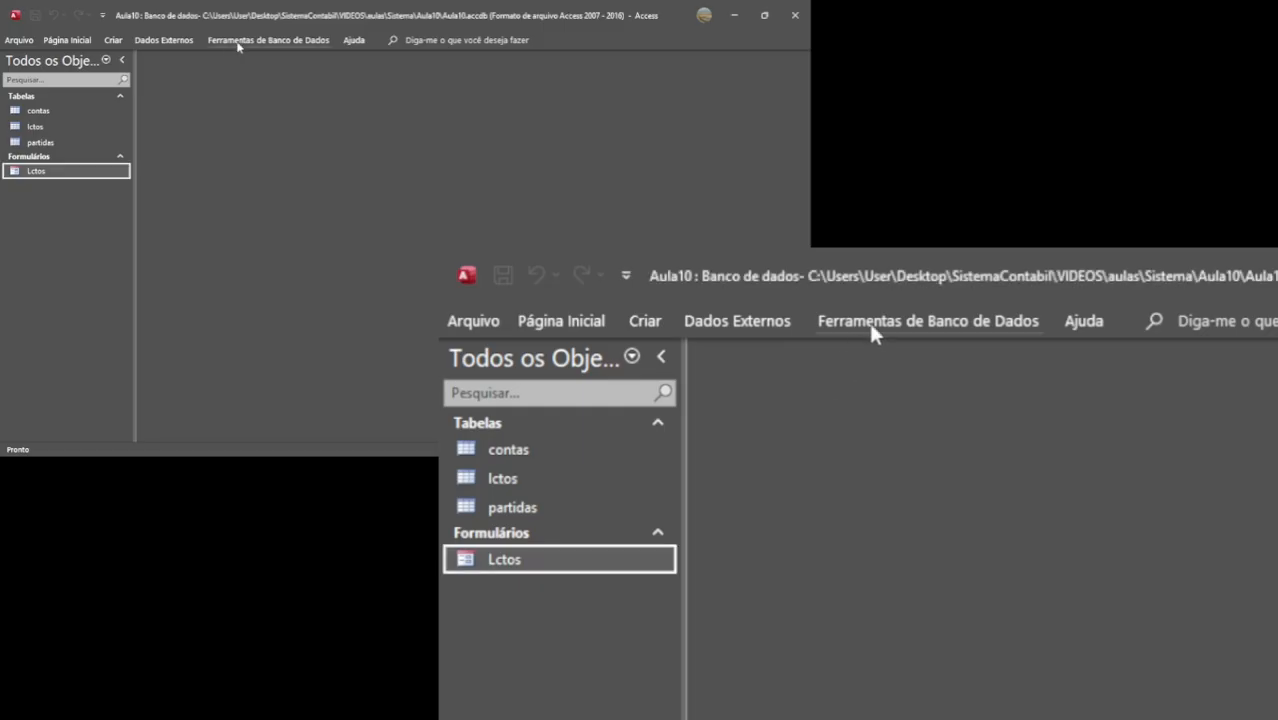
{"action": "left_click", "coordinate": [238, 42]}
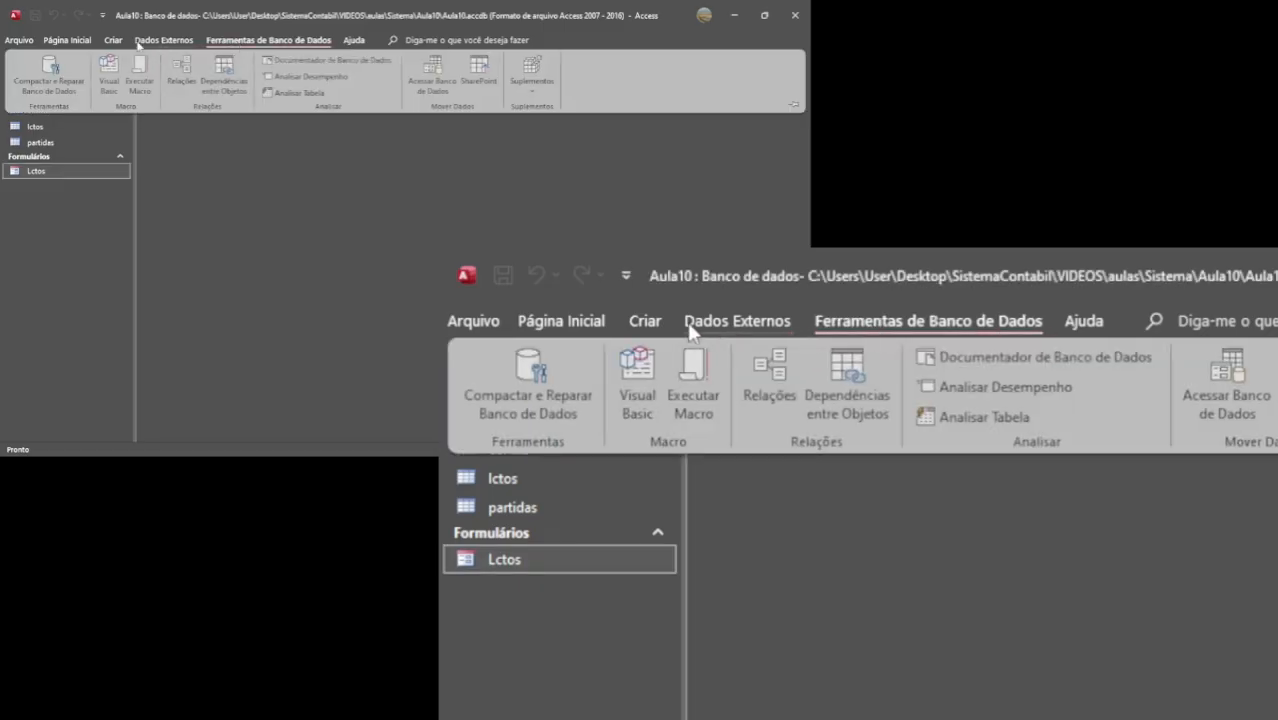
{"action": "left_click", "coordinate": [113, 42]}
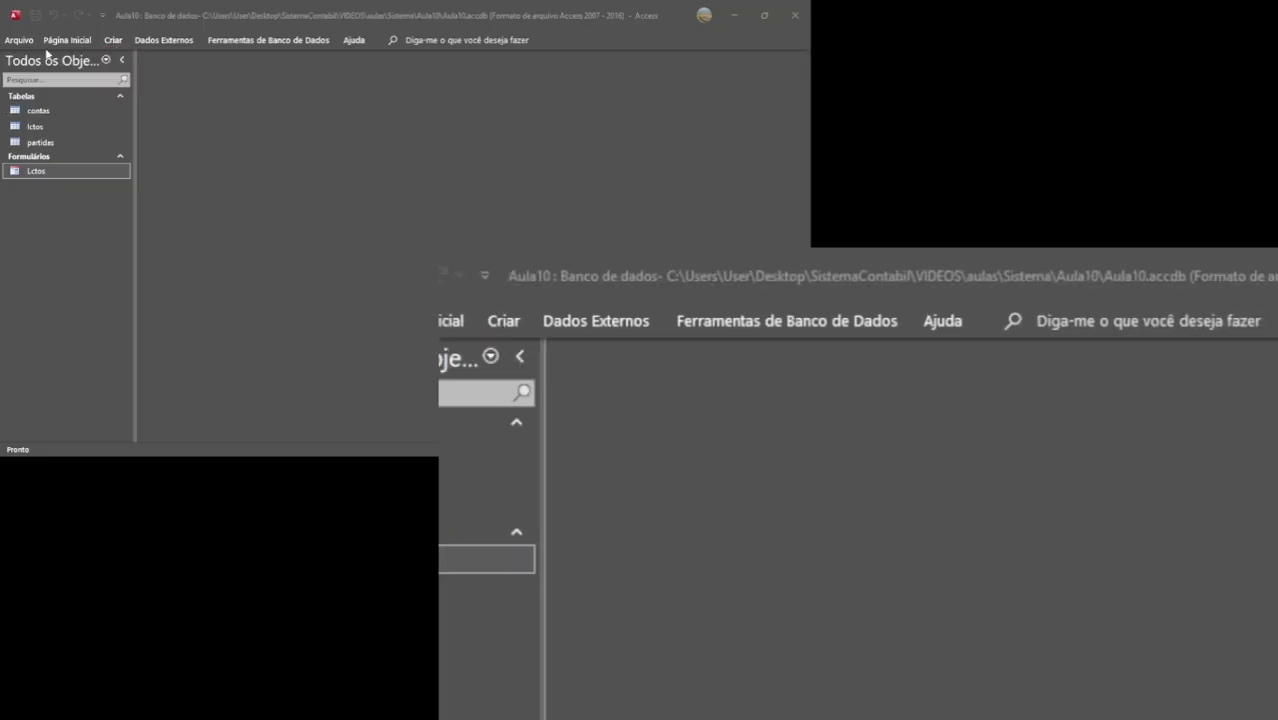
{"action": "left_click", "coordinate": [116, 42]}
{"action": "left_click", "coordinate": [114, 41]}
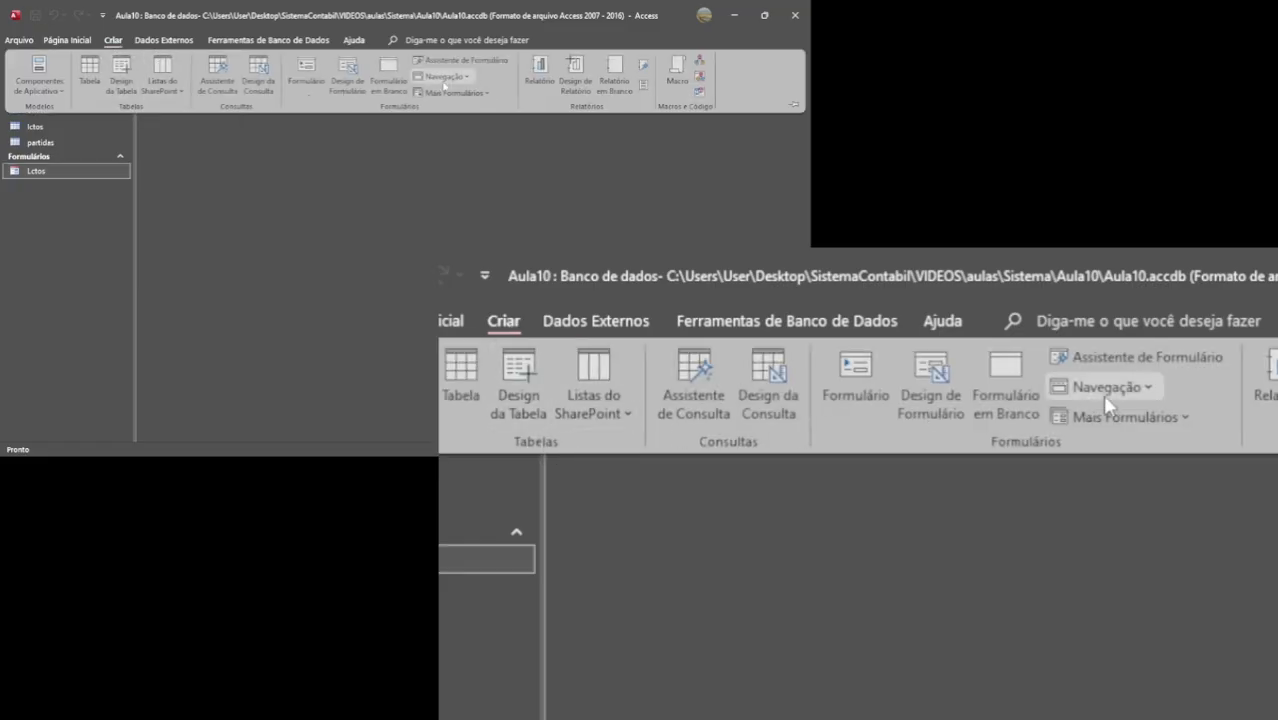
{"action": "left_click", "coordinate": [465, 60]}
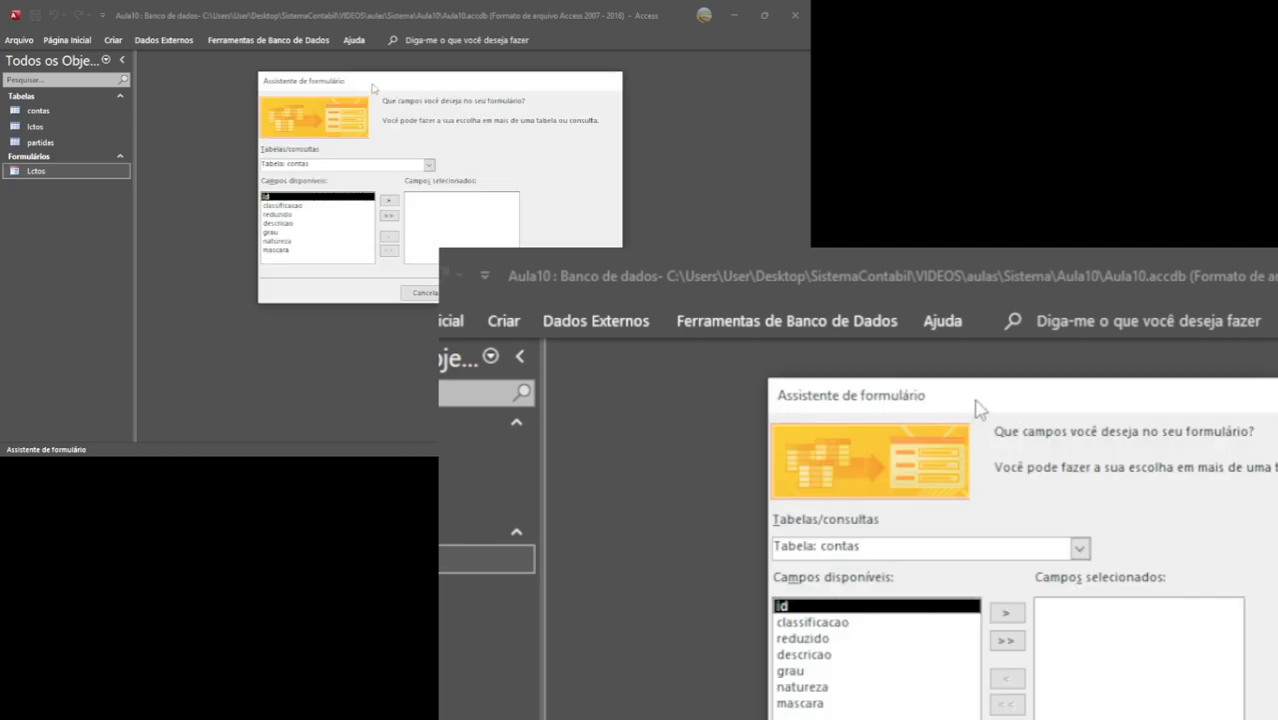
{"action": "left_click_drag", "start_coordinate": [372, 88], "coordinate": [262, 66]}
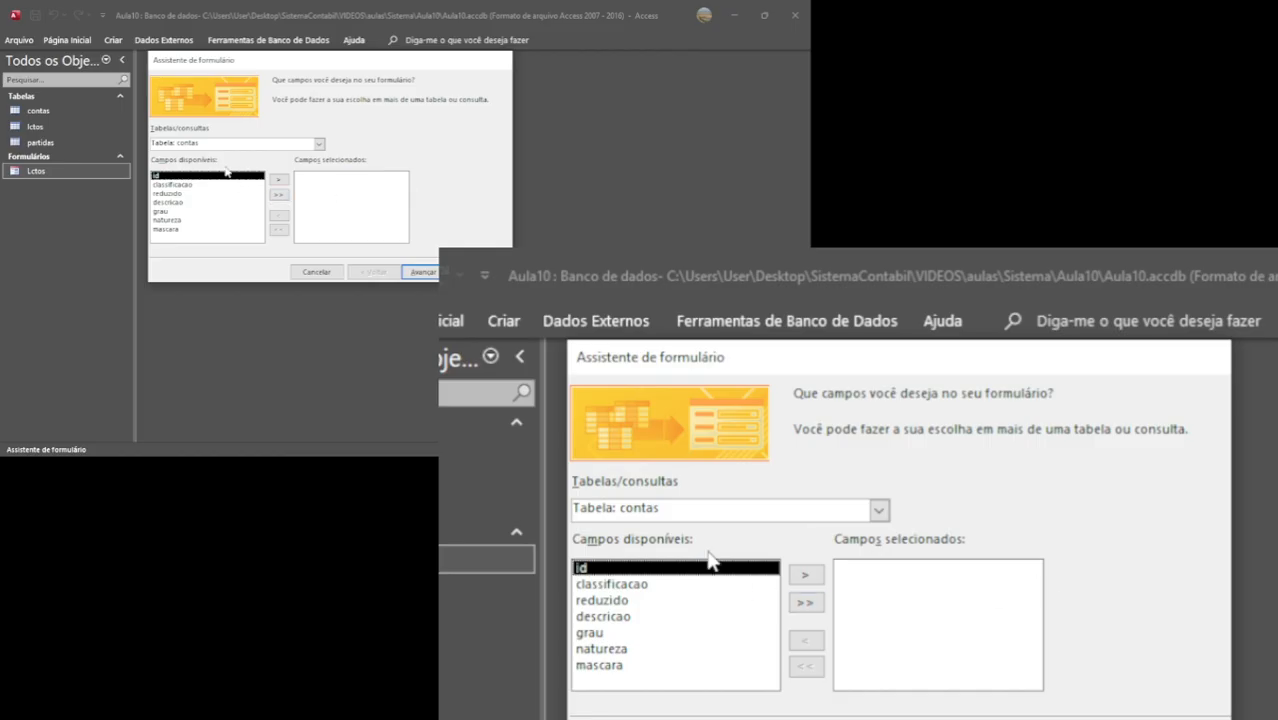
{"action": "left_click", "coordinate": [800, 608]}
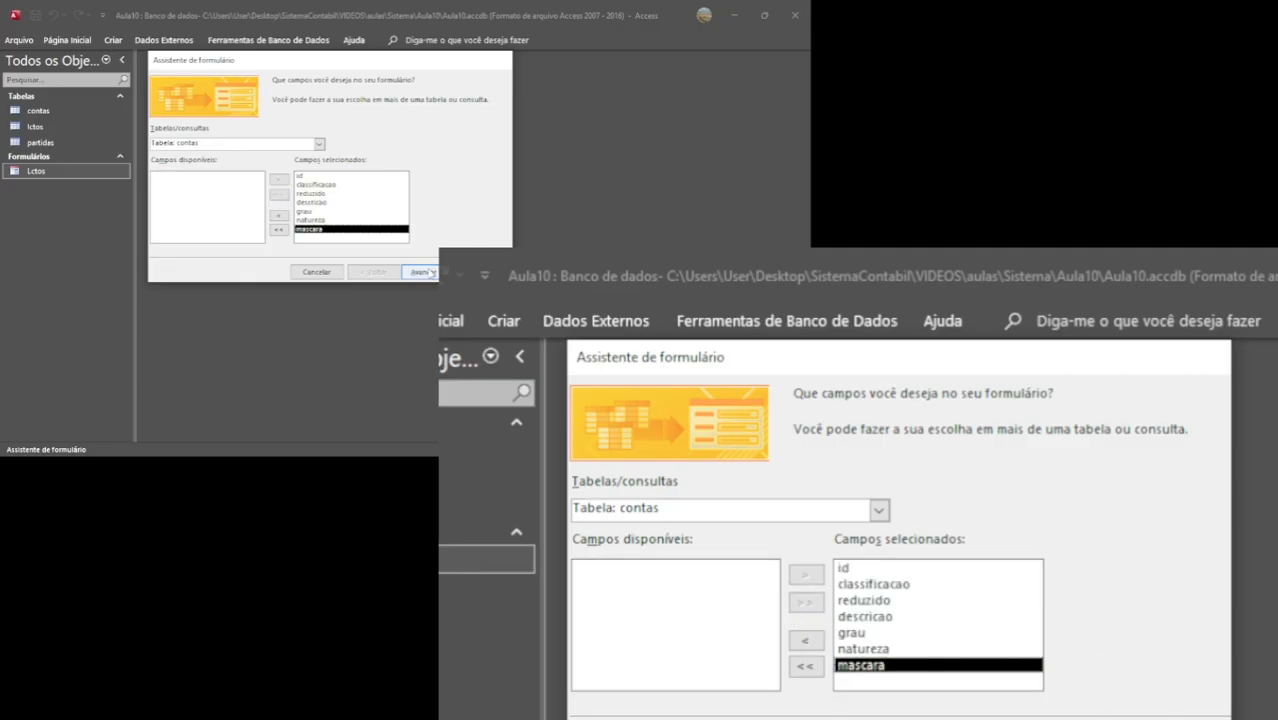
Choose the Coluna layout, keep the title contas, and finish the wizard so the form opens for viewing or entering information.
{"action": "left_click", "coordinate": [424, 272]}
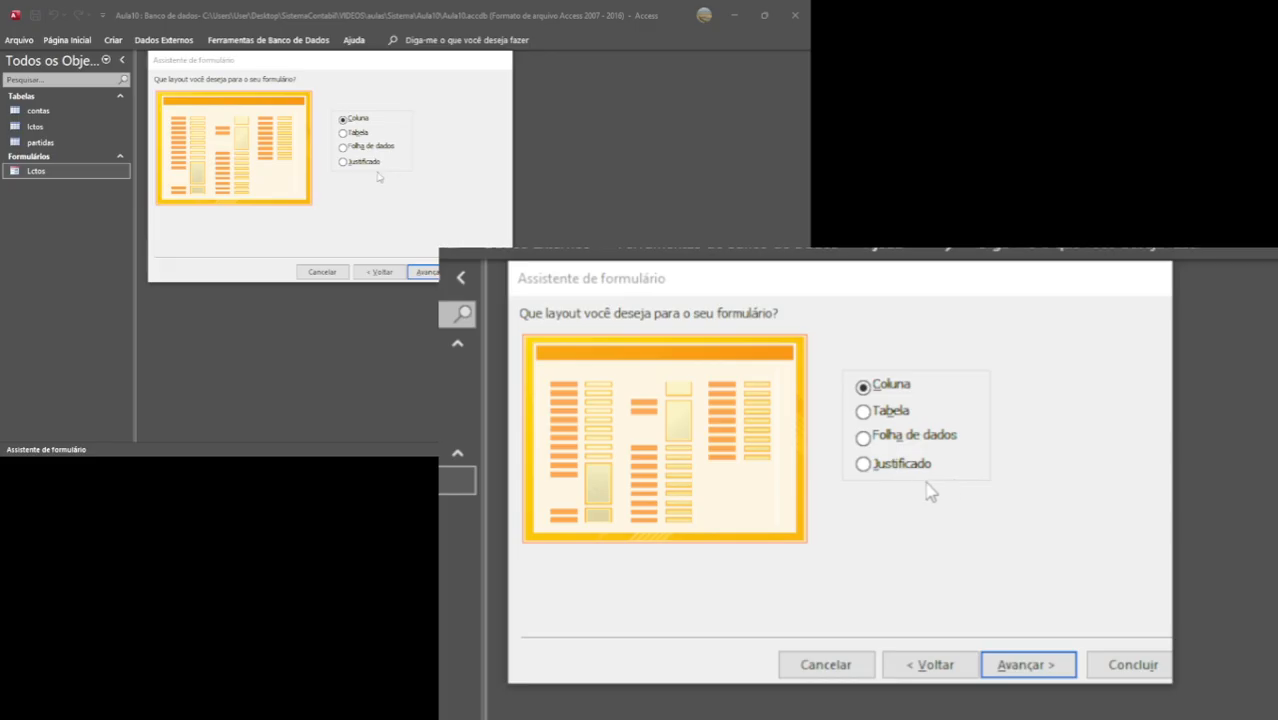
{"action": "left_click", "coordinate": [889, 416]}
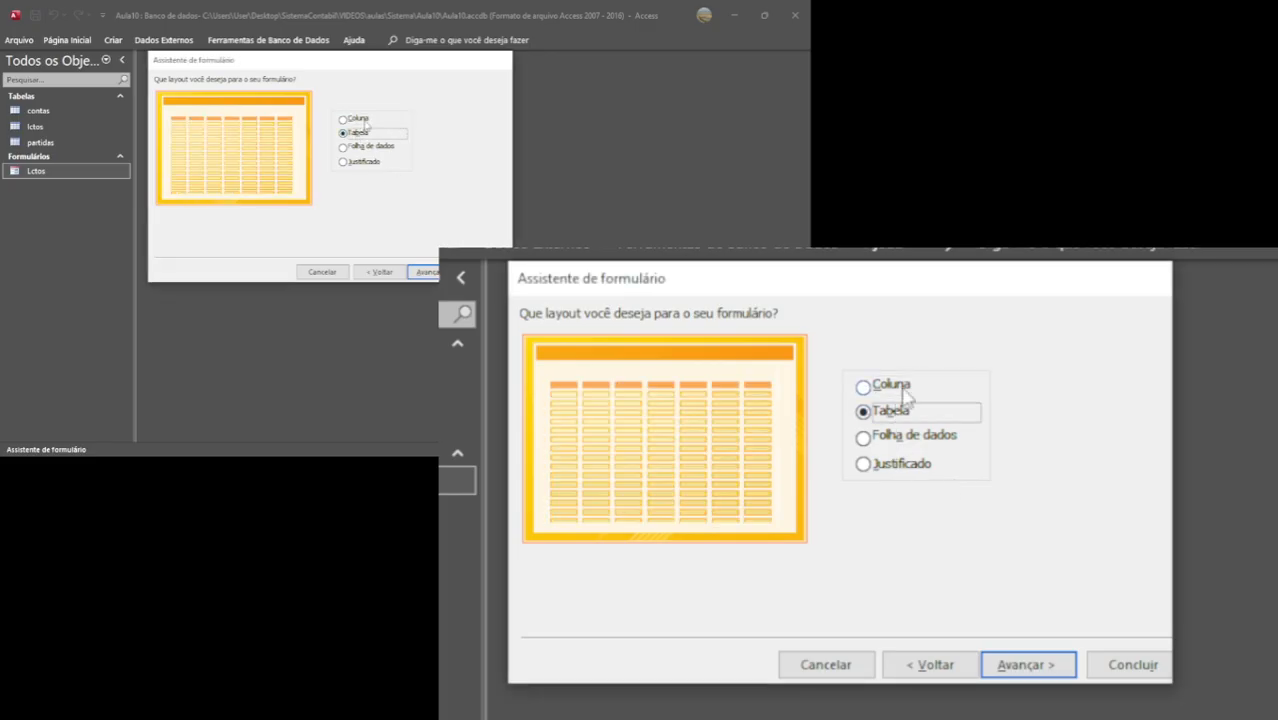
{"action": "left_click", "coordinate": [904, 392]}
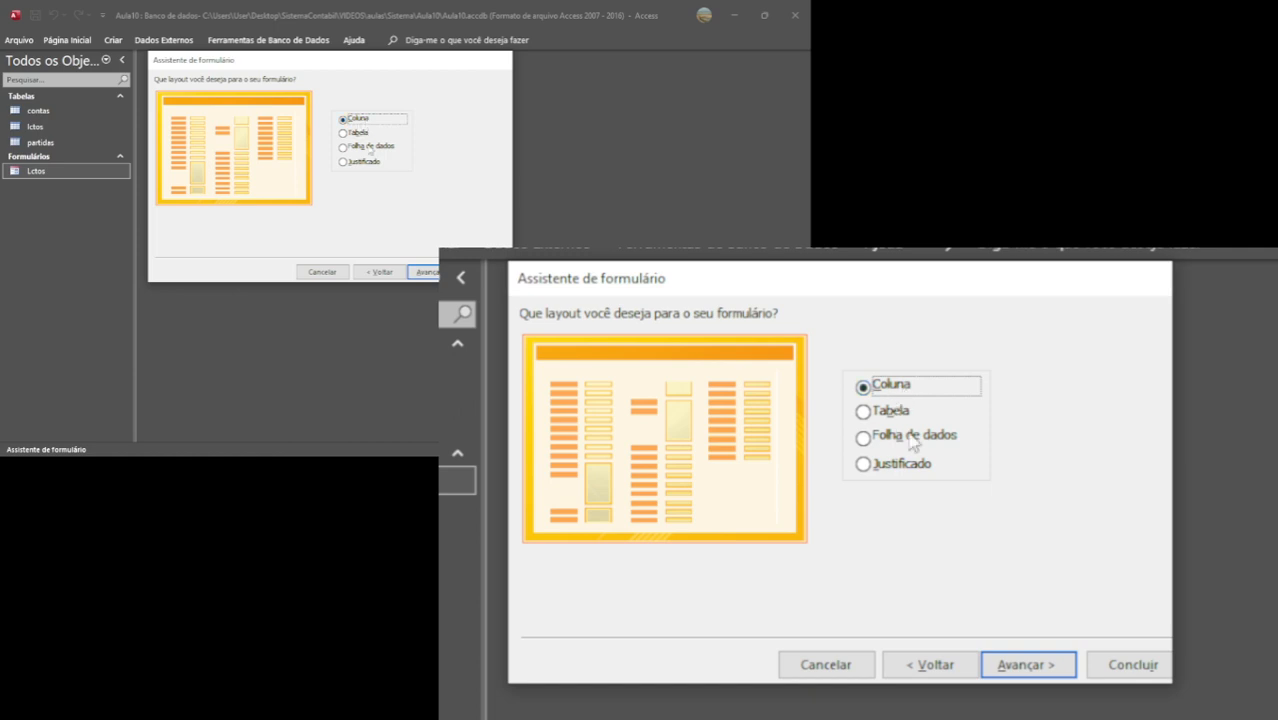
{"action": "left_click", "coordinate": [1014, 666]}
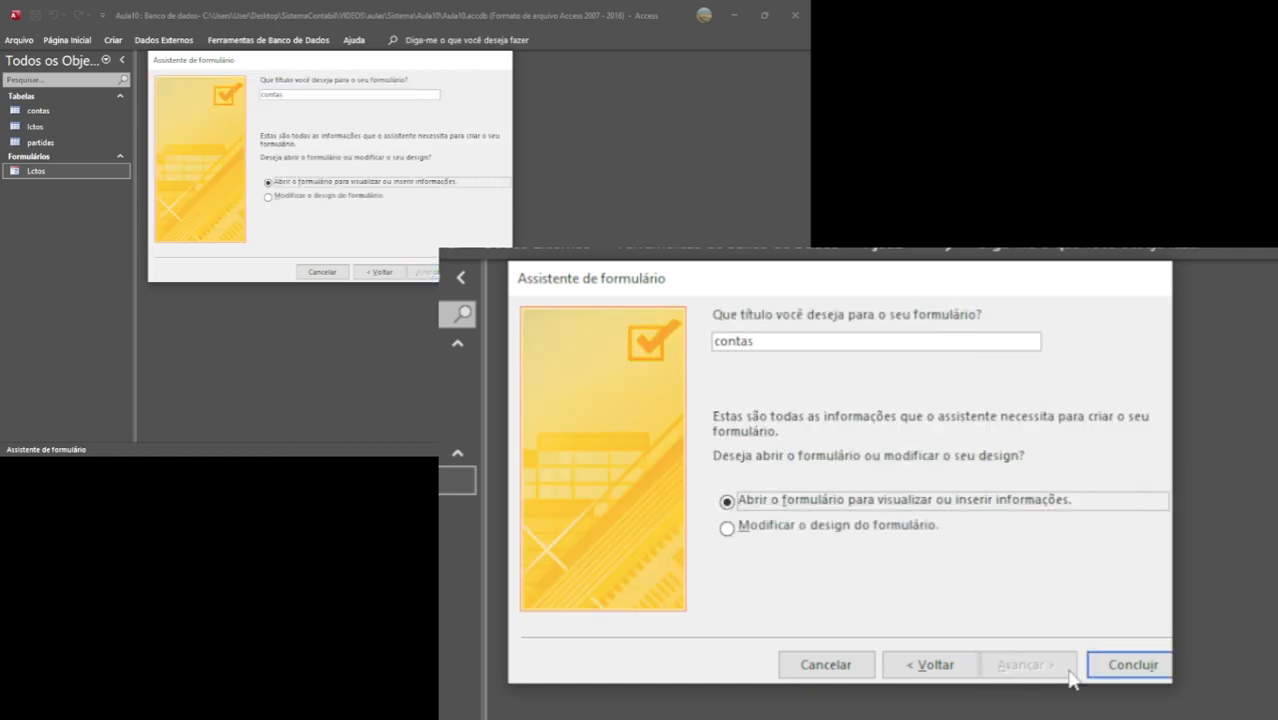
{"action": "left_click", "coordinate": [1112, 663]}
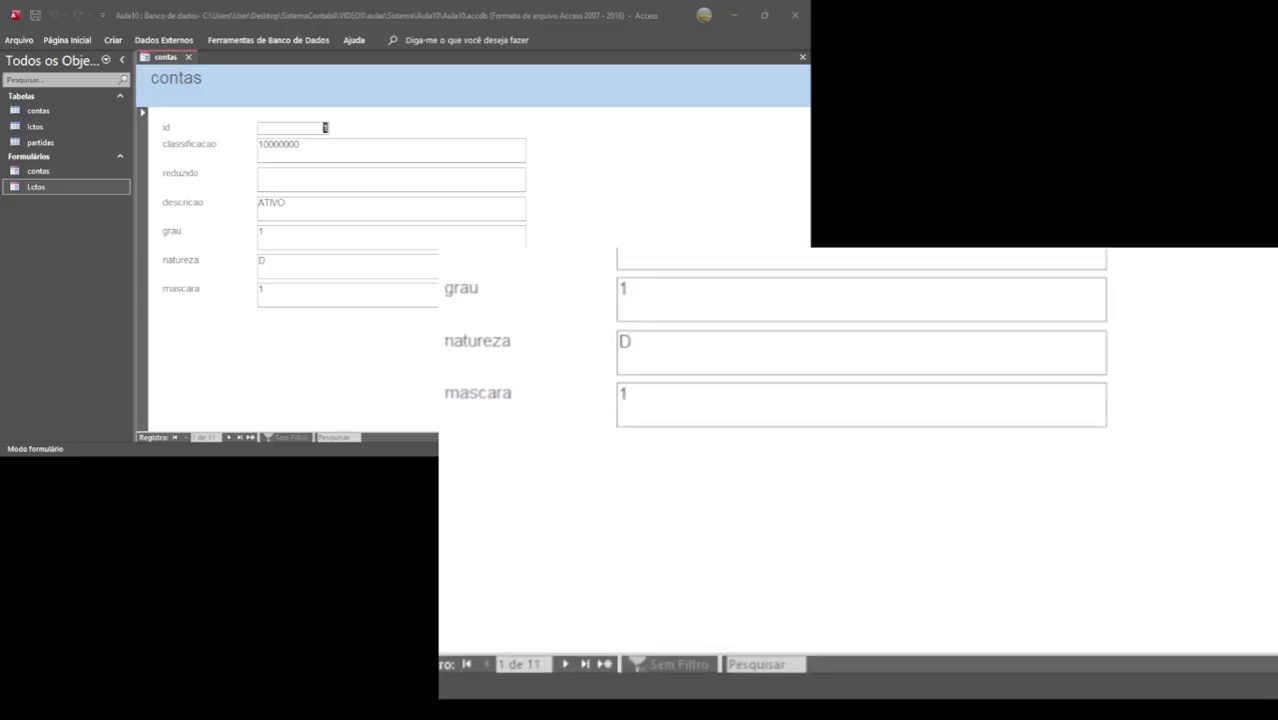
Step forward through all records of the contas form up to the blank new record.
{"action": "left_click", "coordinate": [229, 438]}
{"action": "left_click", "coordinate": [229, 438]}
{"action": "left_click", "coordinate": [229, 438]}
{"action": "left_click", "coordinate": [229, 438]}
{"action": "left_click", "coordinate": [229, 438]}
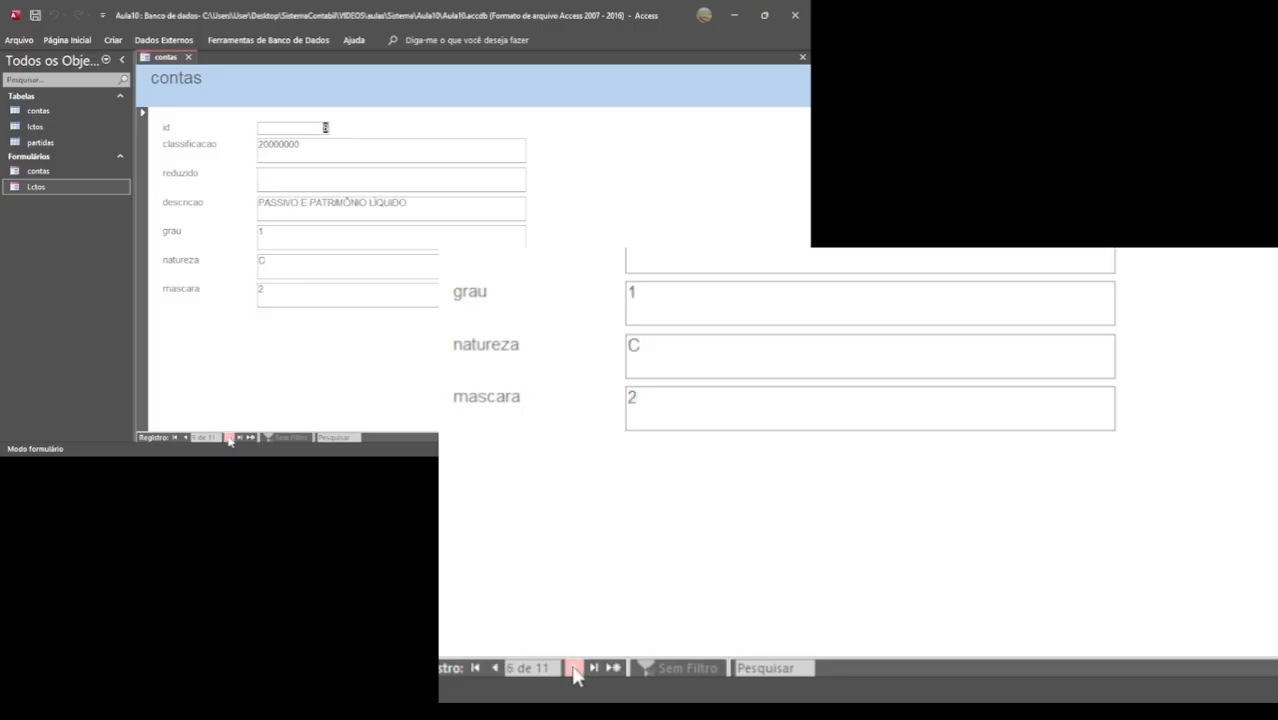
{"action": "left_click", "coordinate": [229, 438]}
{"action": "left_click", "coordinate": [229, 438]}
{"action": "left_click", "coordinate": [229, 438]}
{"action": "left_click", "coordinate": [229, 438]}
{"action": "left_click", "coordinate": [229, 438]}
{"action": "left_click", "coordinate": [229, 438]}
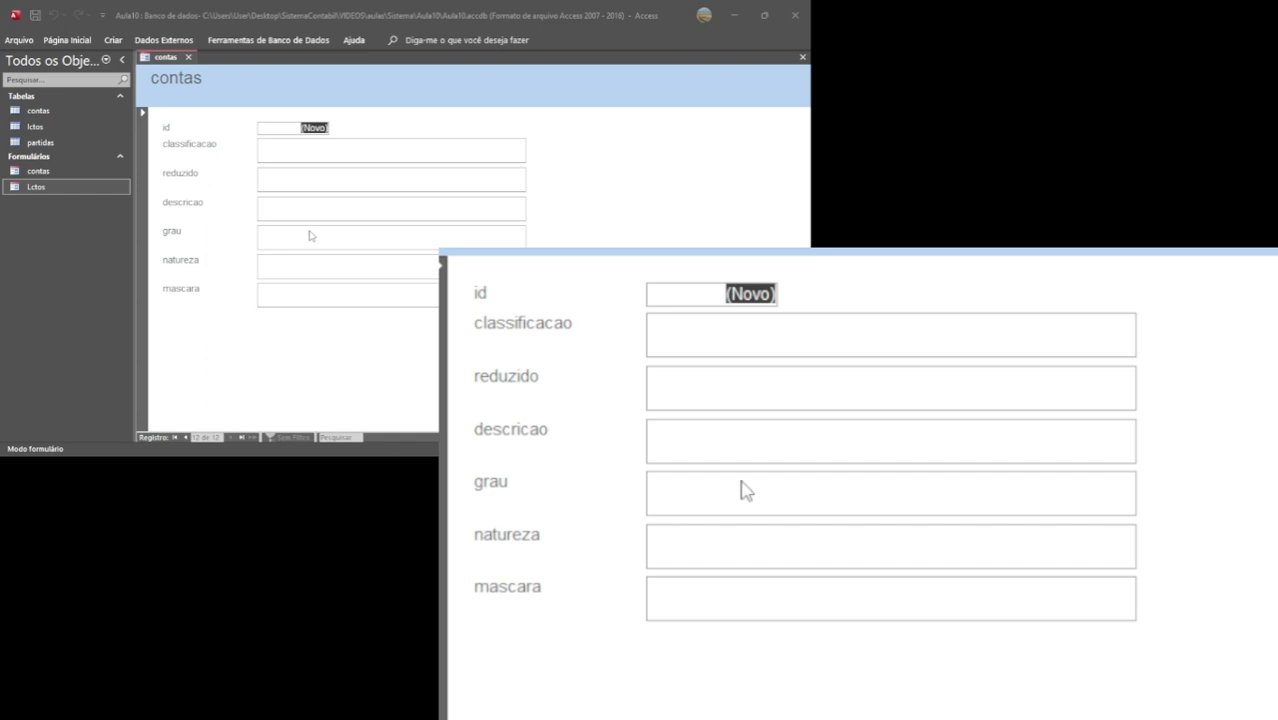
Switch the contas form to Design view and open the property sheet for the whole form.
{"action": "right_click", "coordinate": [208, 325]}
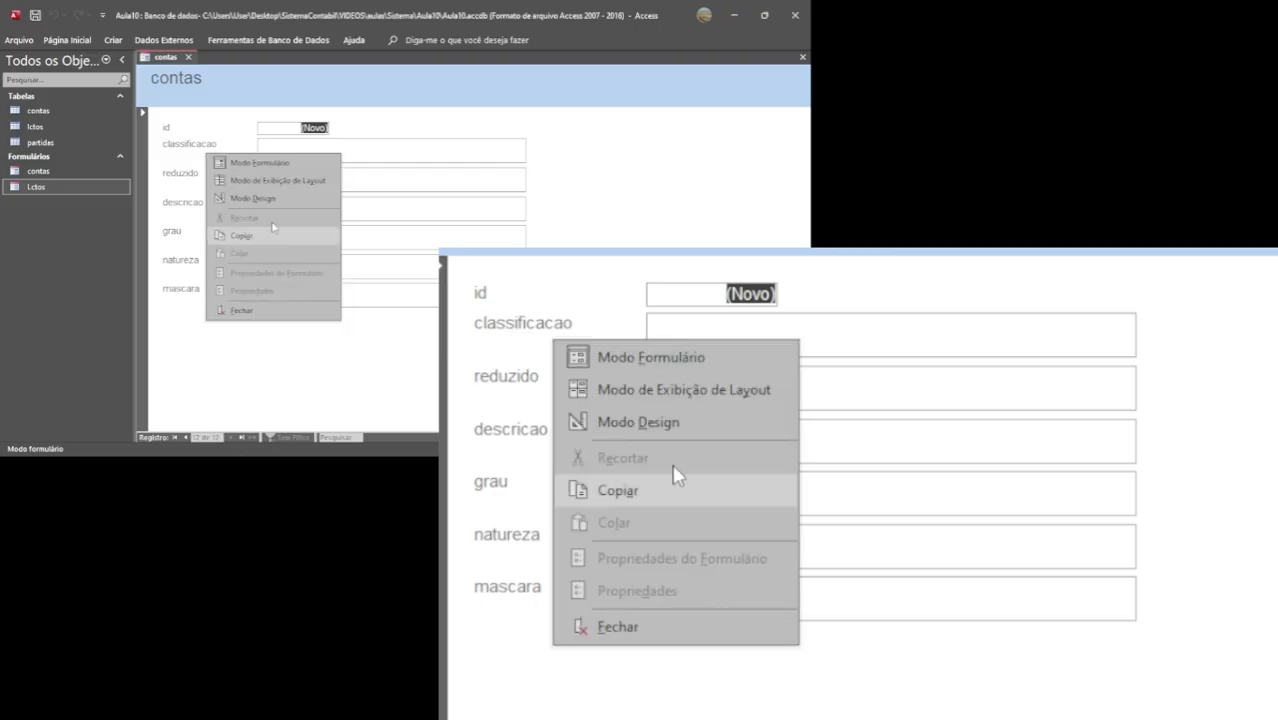
{"action": "left_click", "coordinate": [268, 198]}
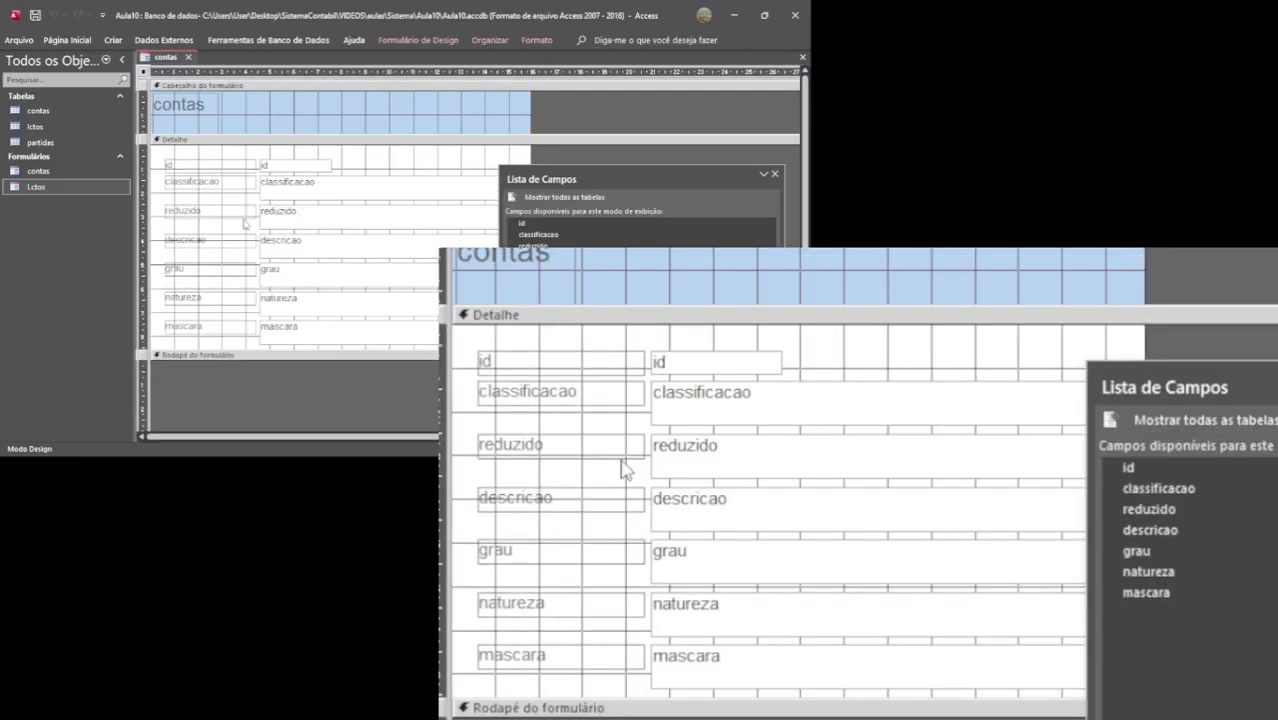
{"action": "key", "text": "alt+Tab"}
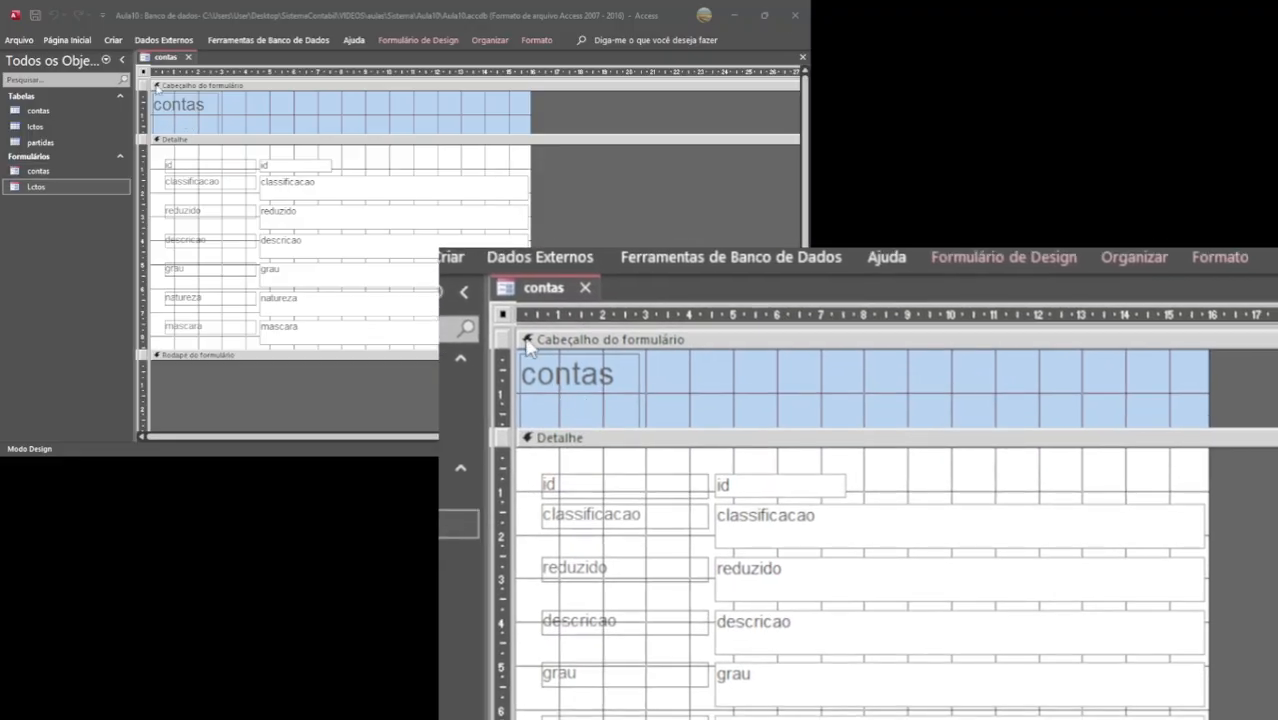
{"action": "left_click", "coordinate": [501, 317]}
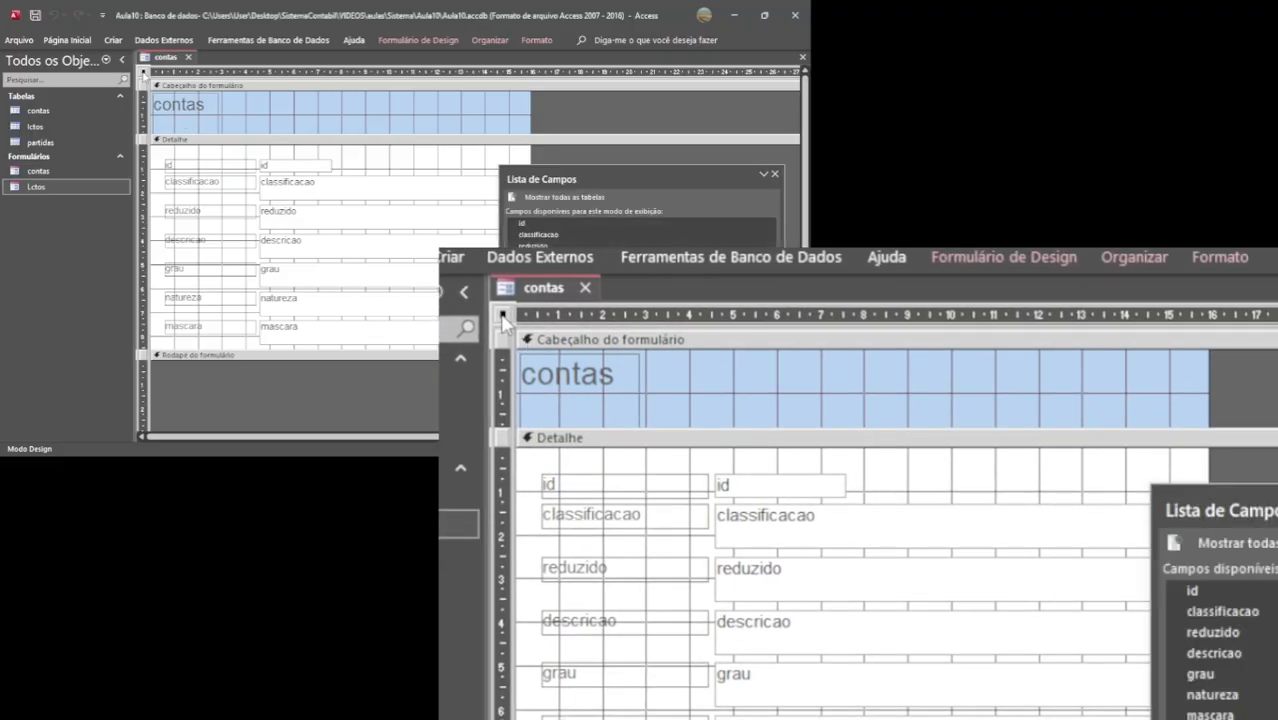
{"action": "right_click", "coordinate": [501, 317]}
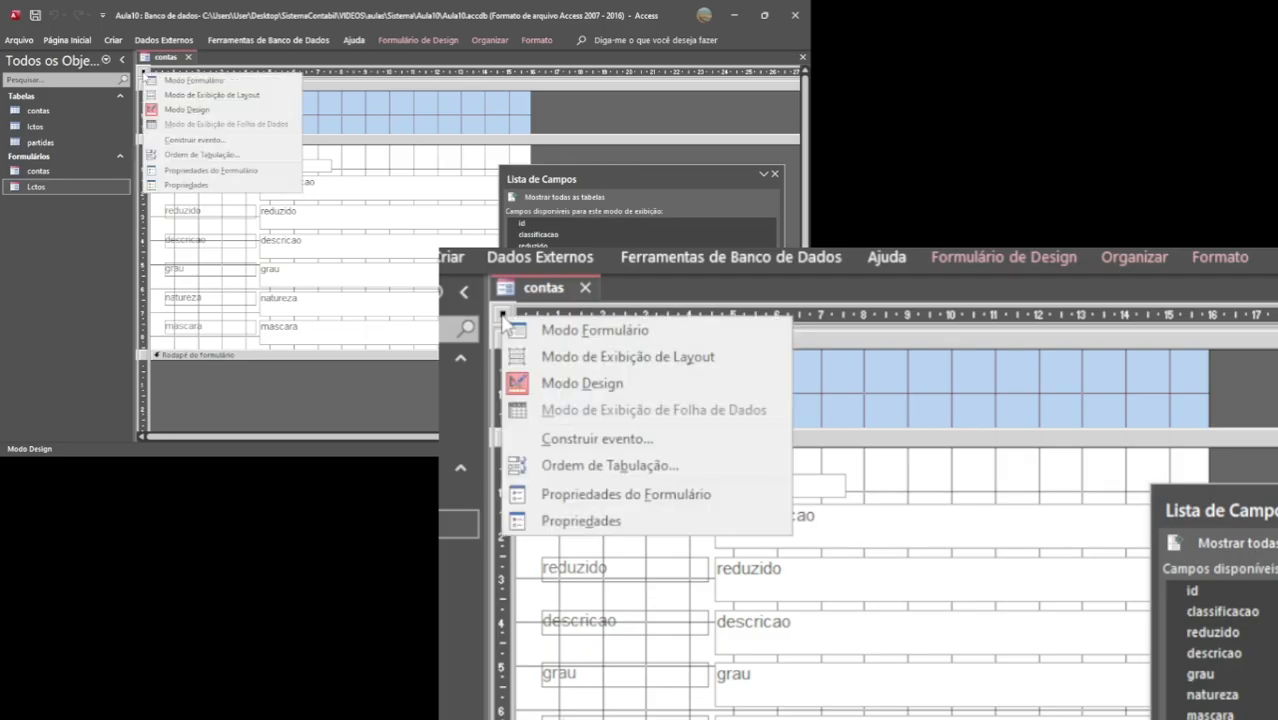
{"action": "left_click", "coordinate": [558, 522]}
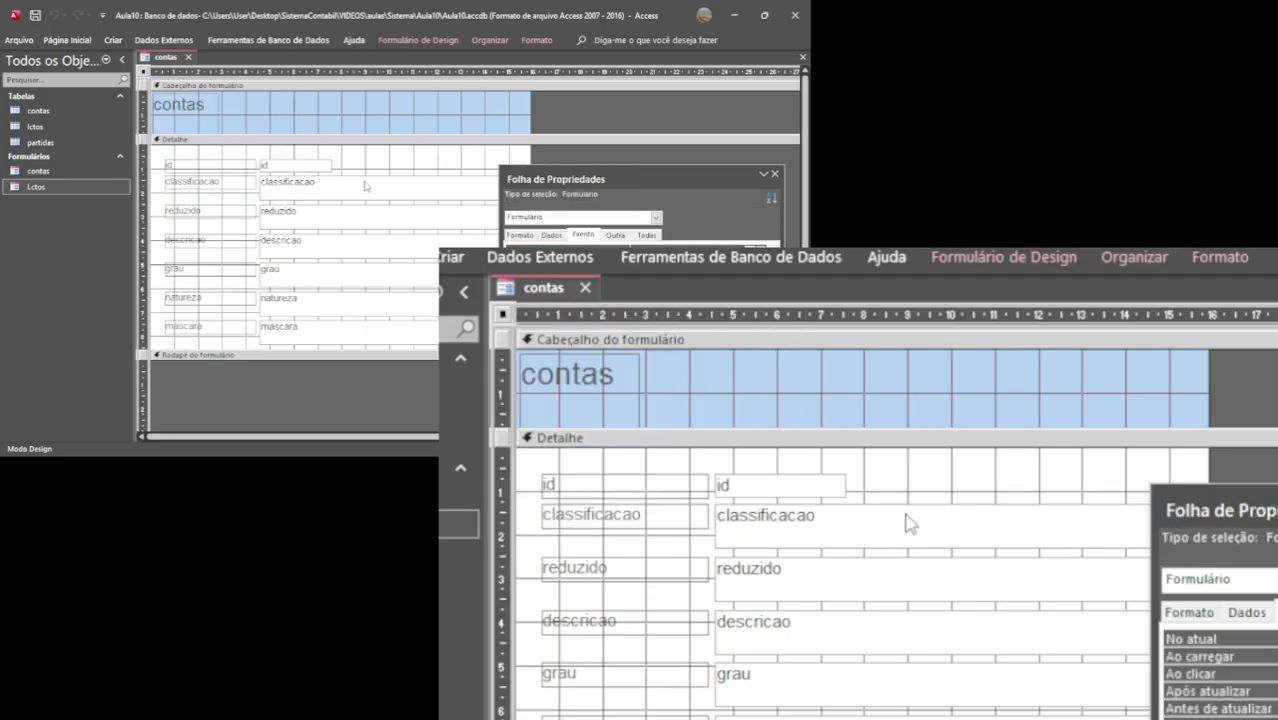
Clear the form's Fonte de Registro property and close the property sheet.
{"action": "left_click_drag", "start_coordinate": [625, 180], "coordinate": [268, 92]}
{"action": "left_click", "coordinate": [199, 147]}
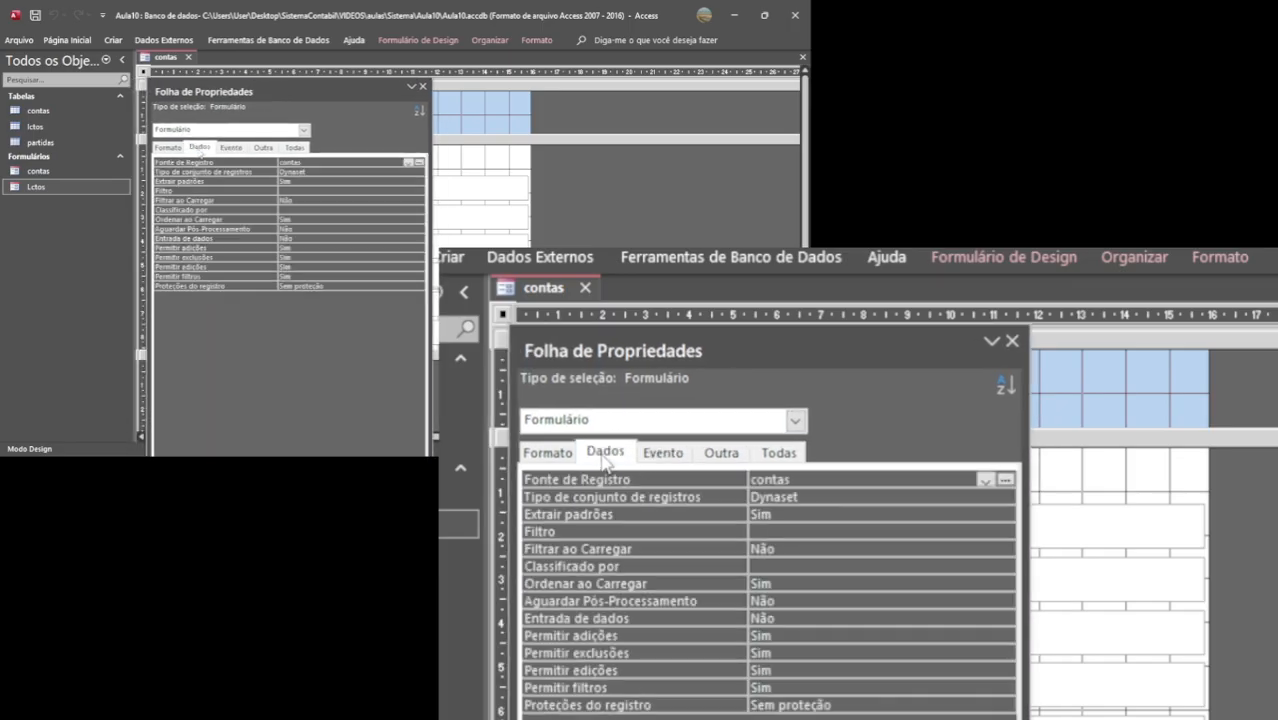
{"action": "double_click", "coordinate": [305, 162]}
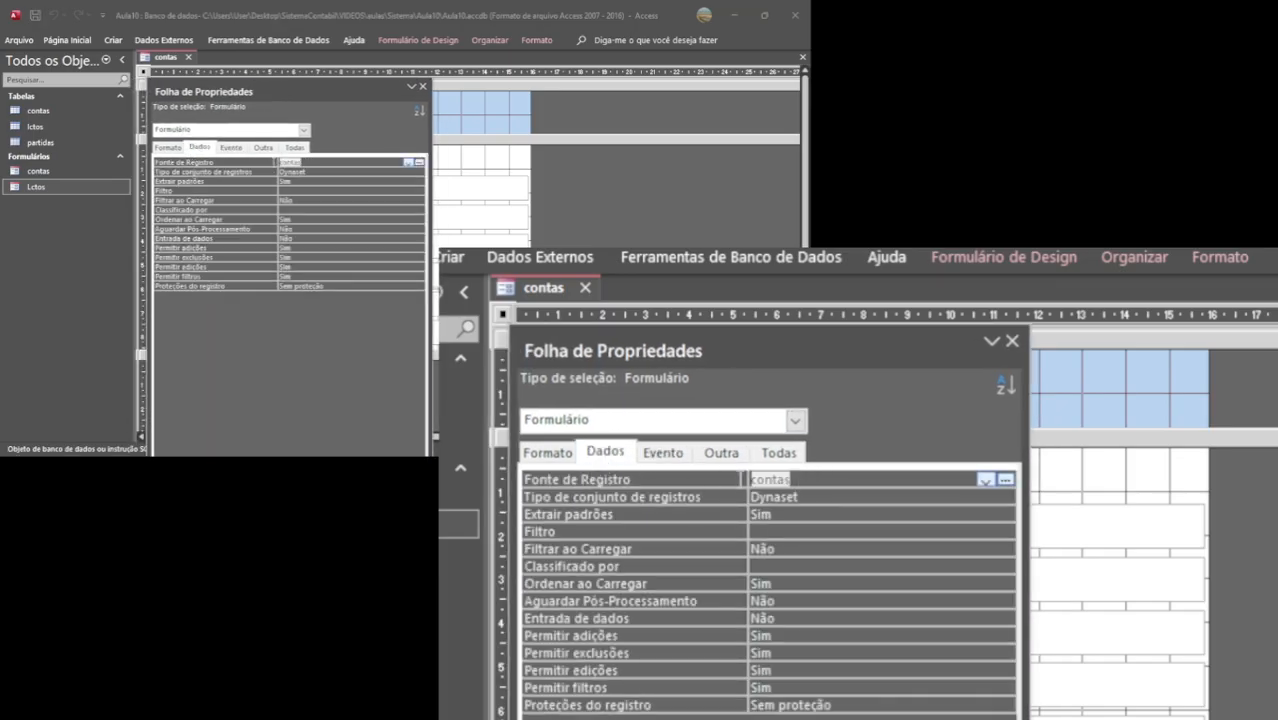
{"action": "key", "text": "Delete"}
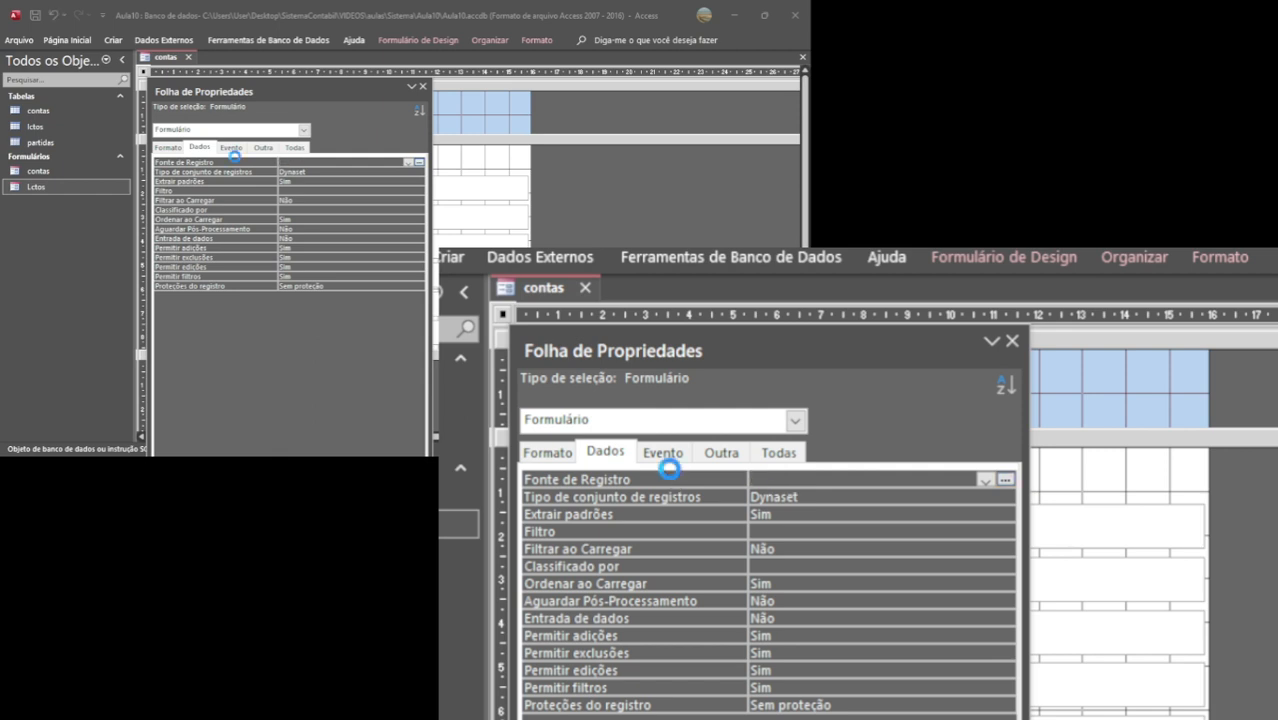
{"action": "key", "text": "Tab"}
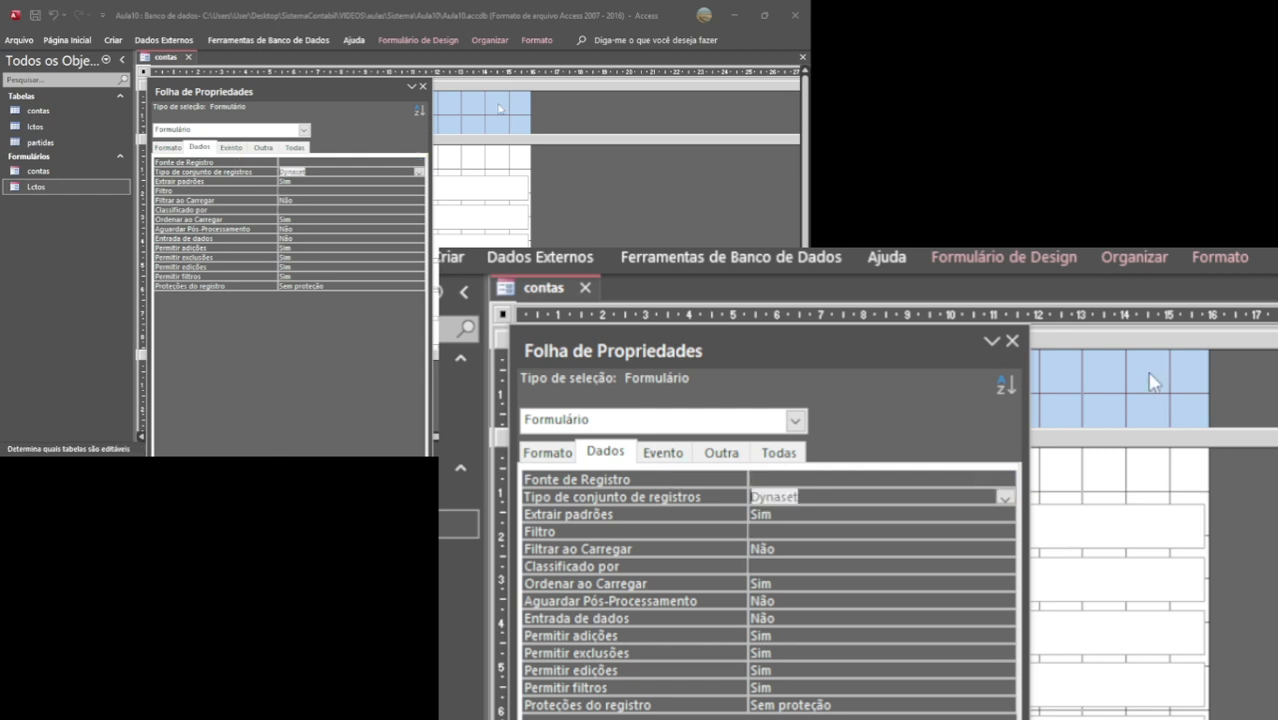
{"action": "left_click", "coordinate": [422, 86]}
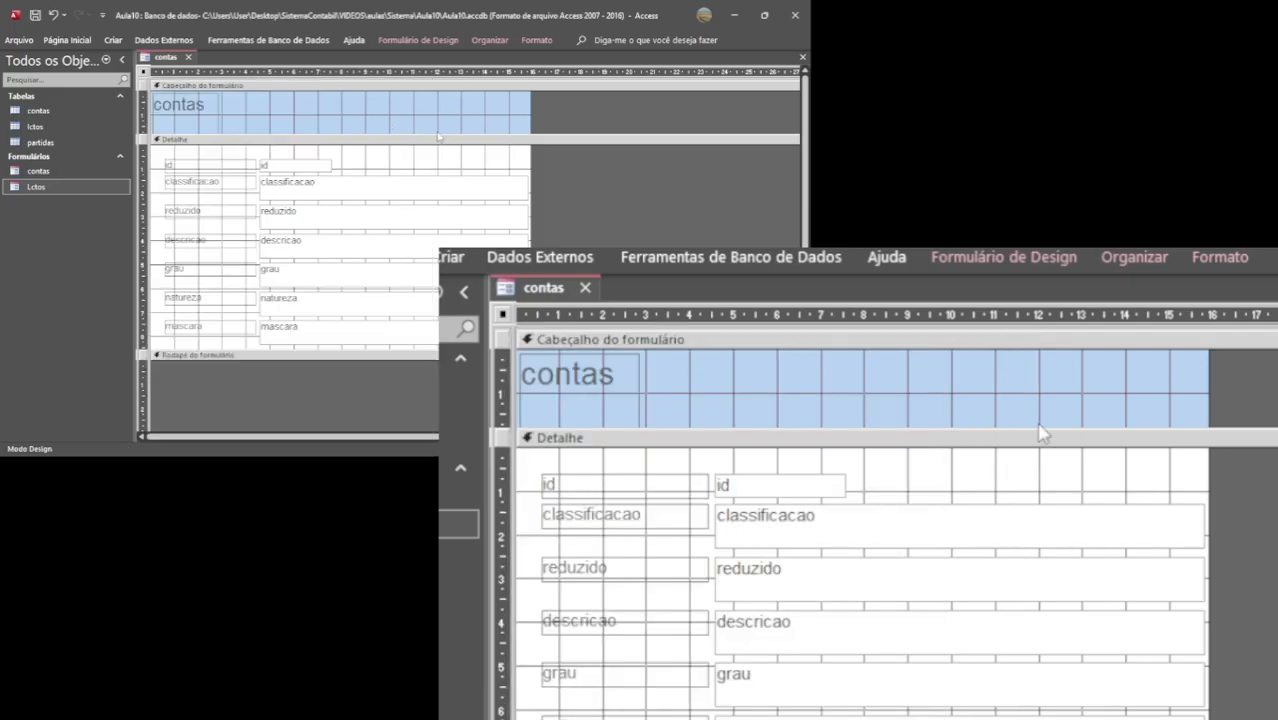
Display the contas form in Form view and check its fields without a record source.
{"action": "left_click", "coordinate": [68, 40]}
{"action": "left_click", "coordinate": [37, 66]}
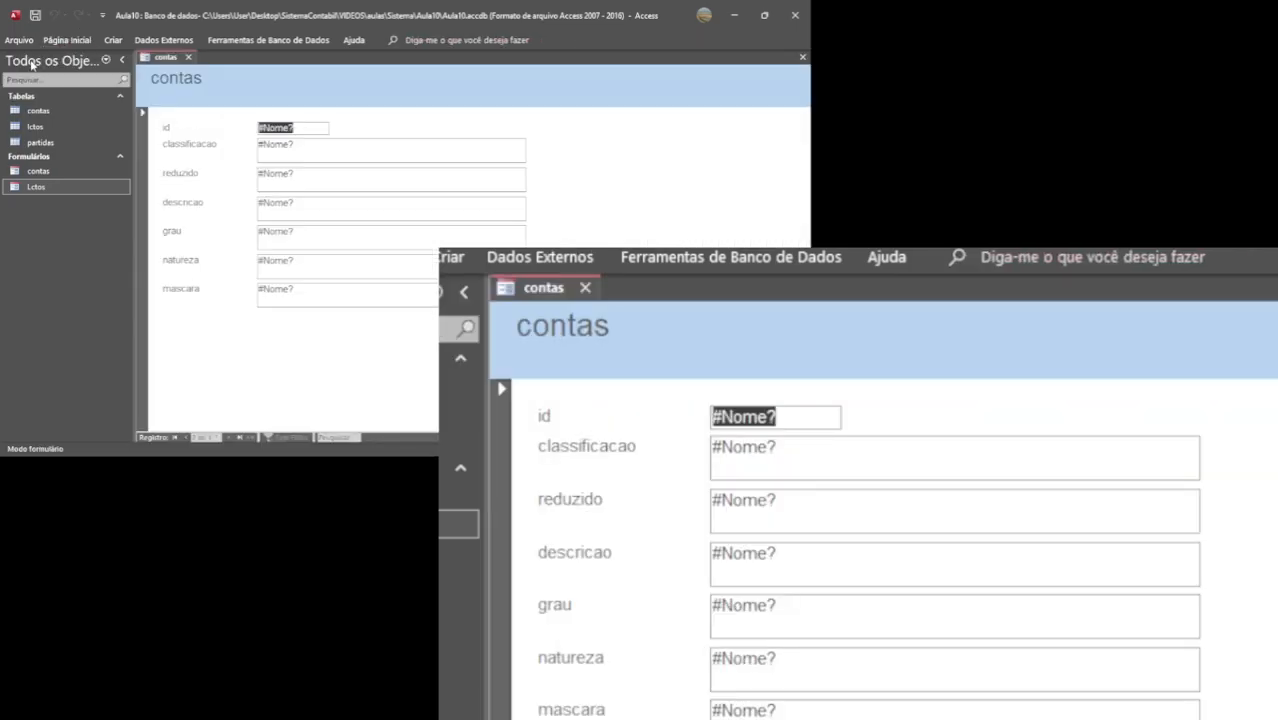
{"action": "left_click", "coordinate": [312, 174]}
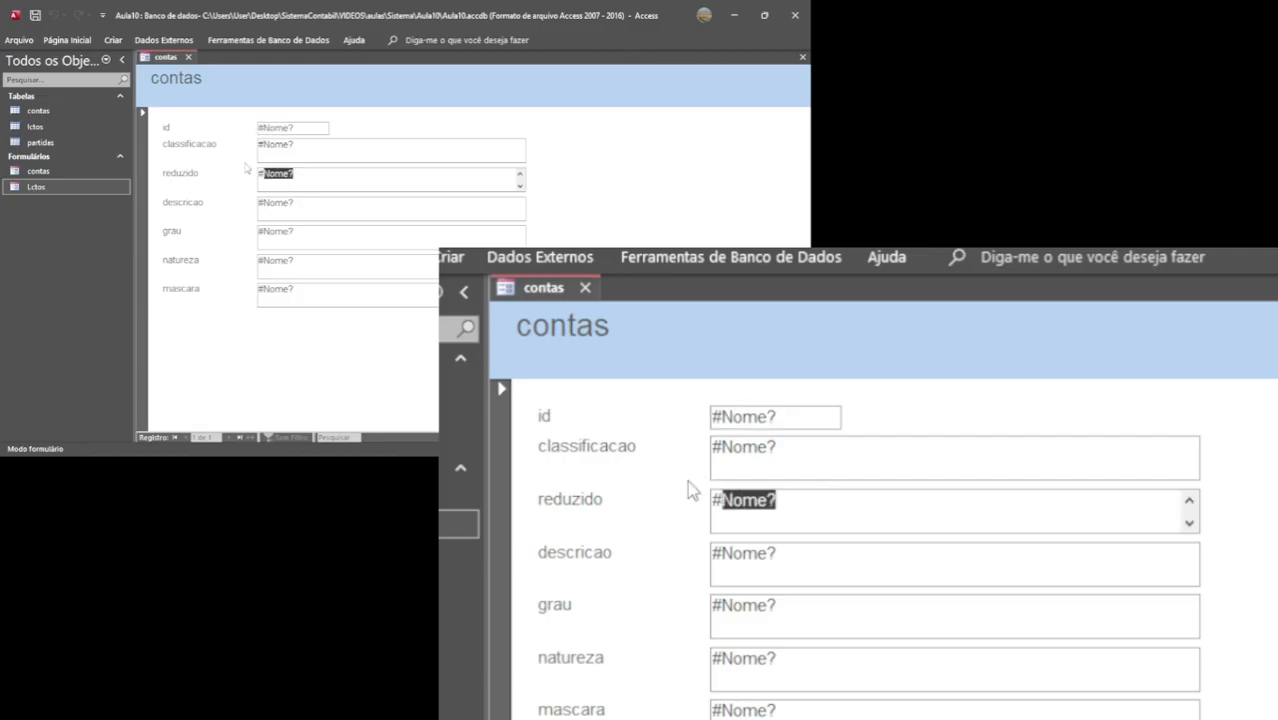
Return the form to Design view and remove the field bindings from the id and classificacao text boxes.
{"action": "right_click", "coordinate": [255, 97]}
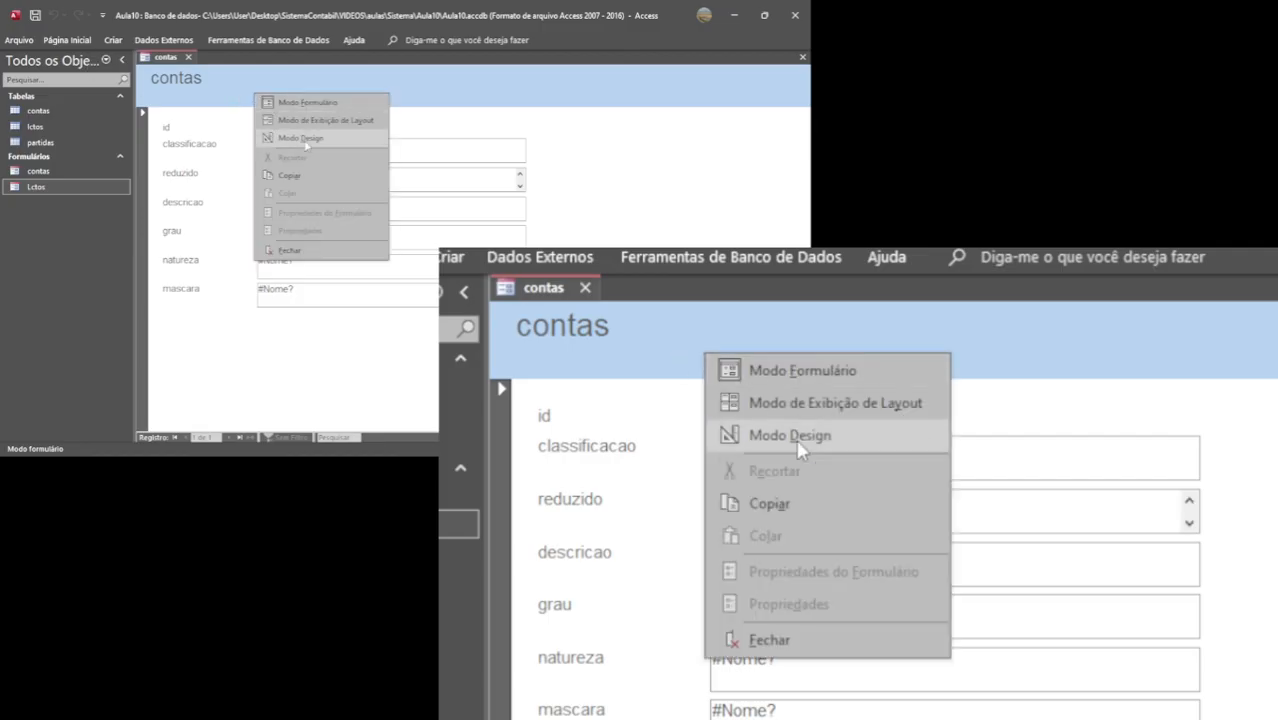
{"action": "left_click", "coordinate": [302, 140]}
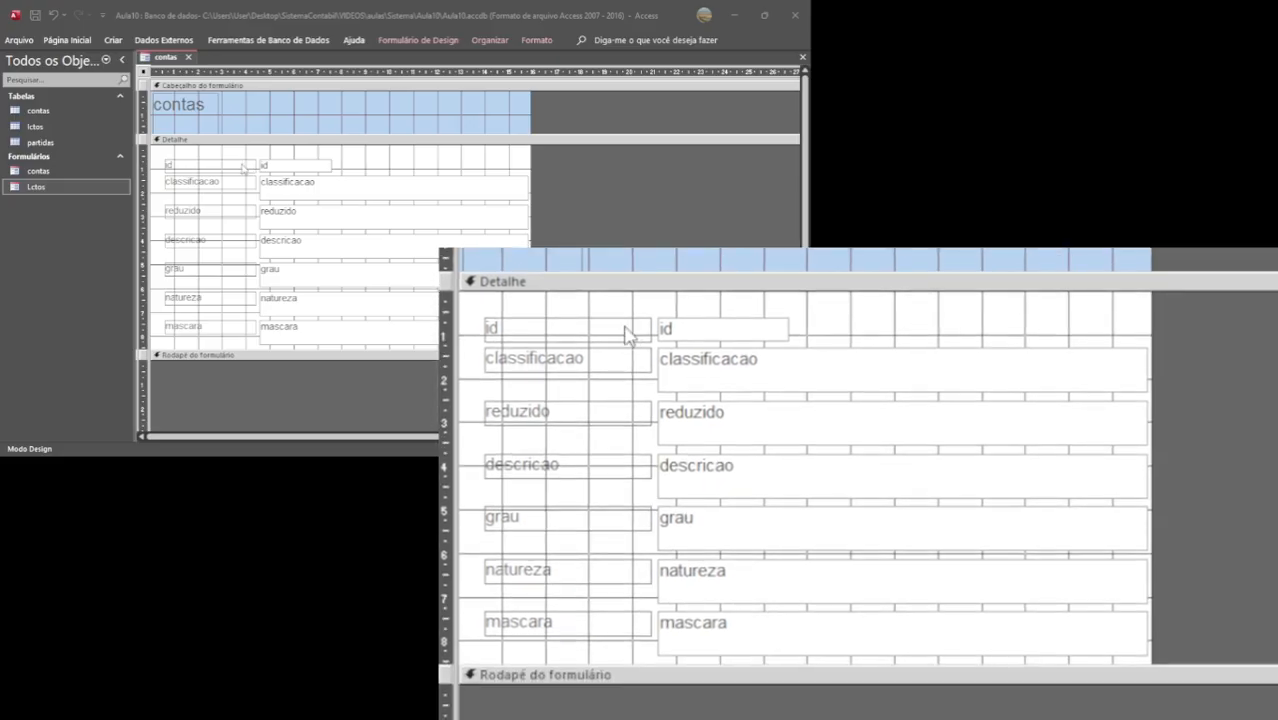
{"action": "left_click", "coordinate": [289, 162]}
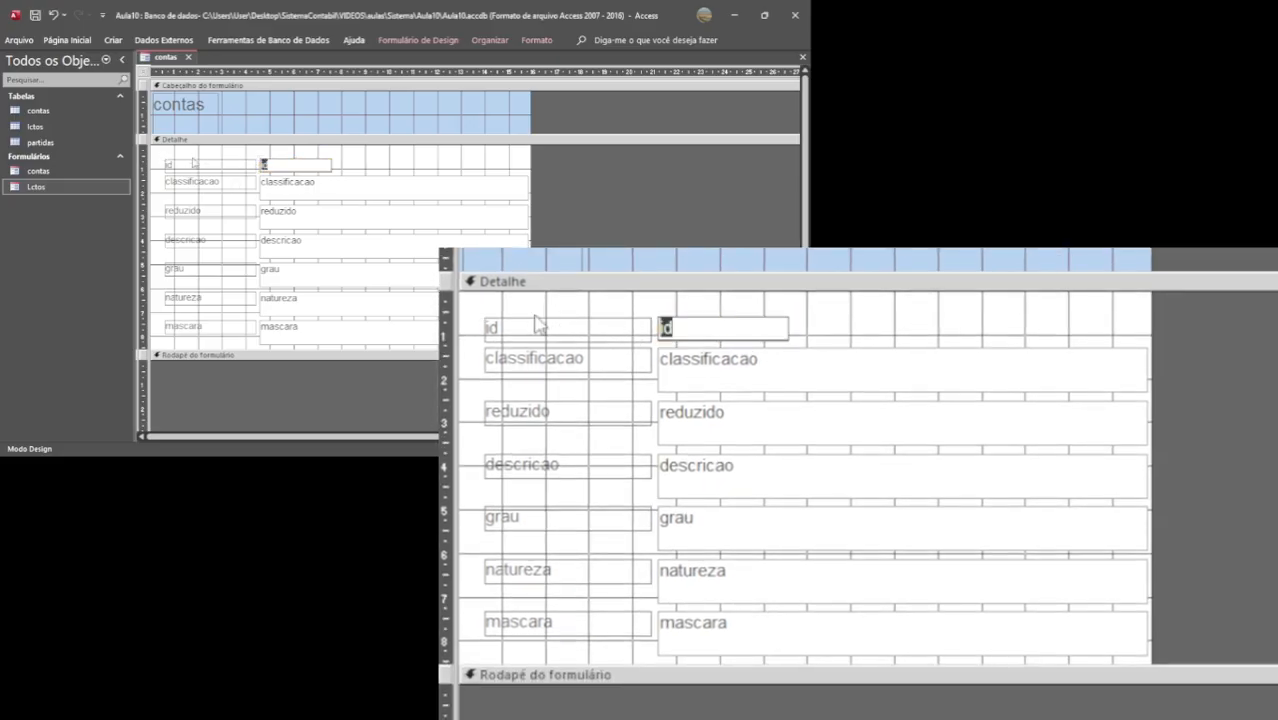
{"action": "key", "text": "Delete"}
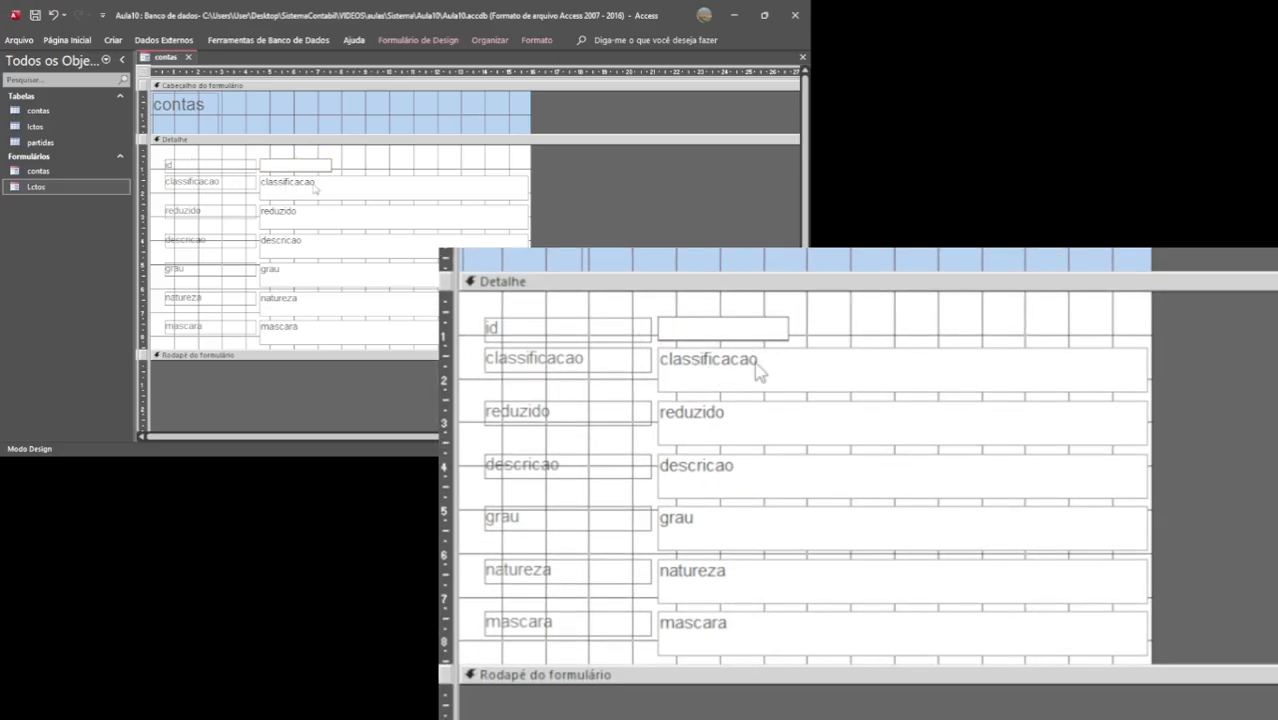
{"action": "left_click", "coordinate": [322, 183]}
{"action": "double_click", "coordinate": [322, 183]}
{"action": "key", "text": "Delete"}
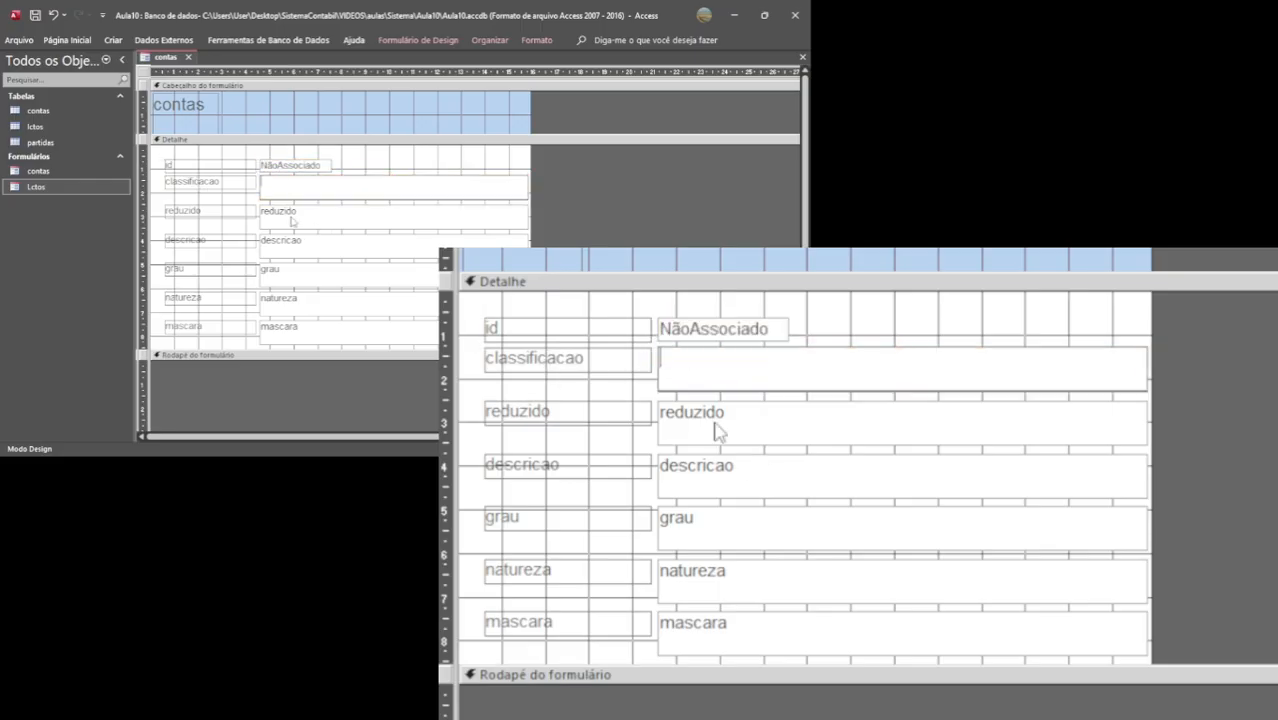
Remove the field bindings from the reduzido, descricao and grau text boxes.
{"action": "double_click", "coordinate": [305, 213]}
{"action": "key", "text": "Delete"}
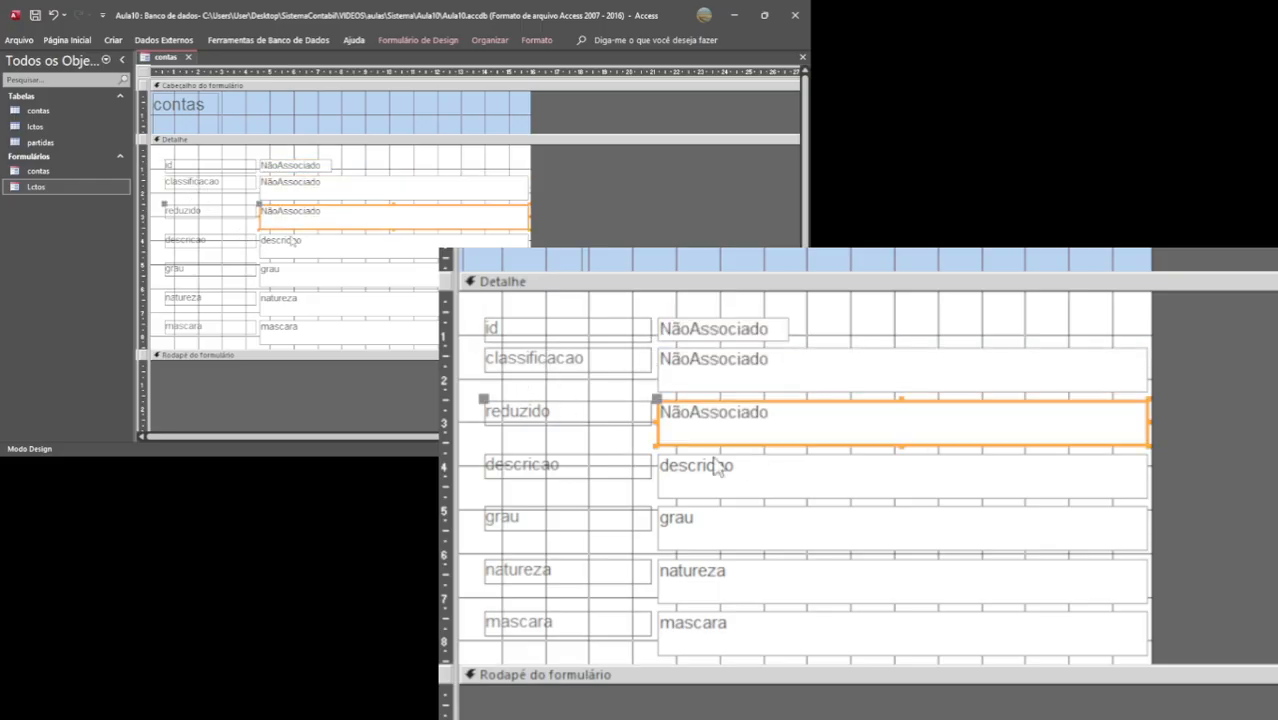
{"action": "left_click", "coordinate": [282, 240]}
{"action": "double_click", "coordinate": [282, 240]}
{"action": "key", "text": "Delete"}
{"action": "left_click", "coordinate": [280, 270]}
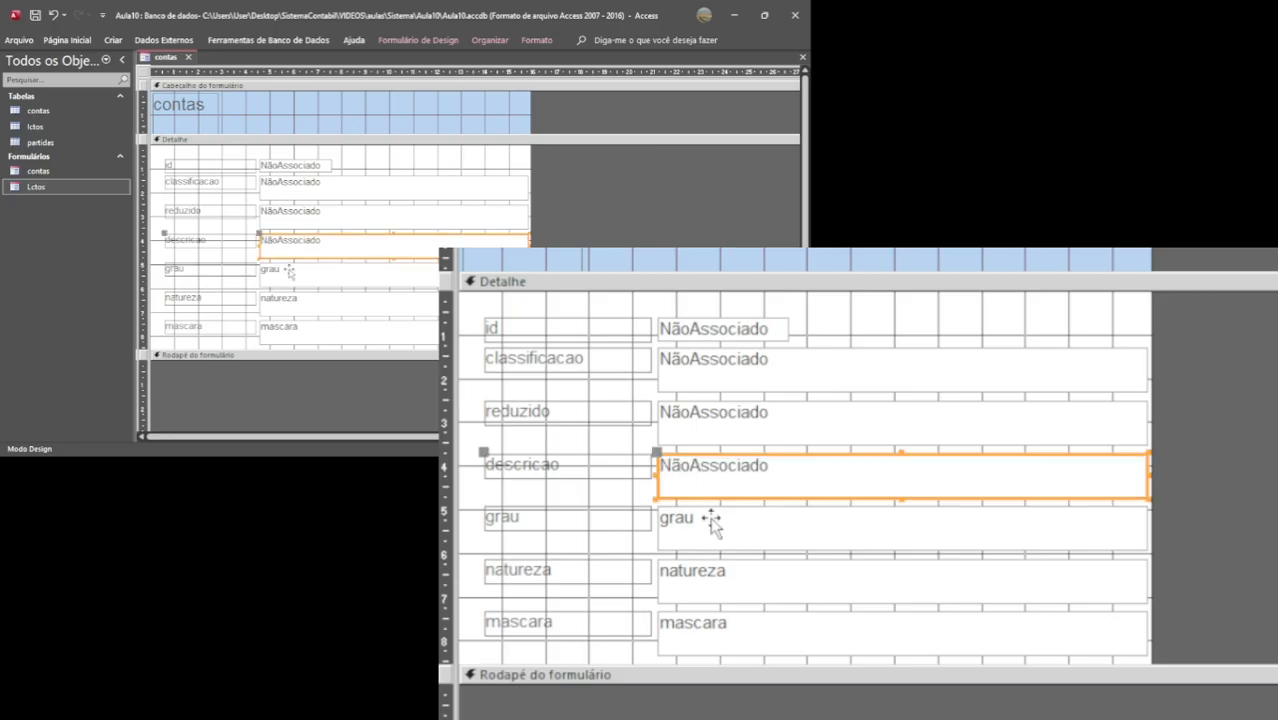
{"action": "double_click", "coordinate": [272, 270]}
{"action": "key", "text": "Delete"}
Remove the field bindings from the natureza and mascara text boxes.
{"action": "left_click", "coordinate": [276, 299]}
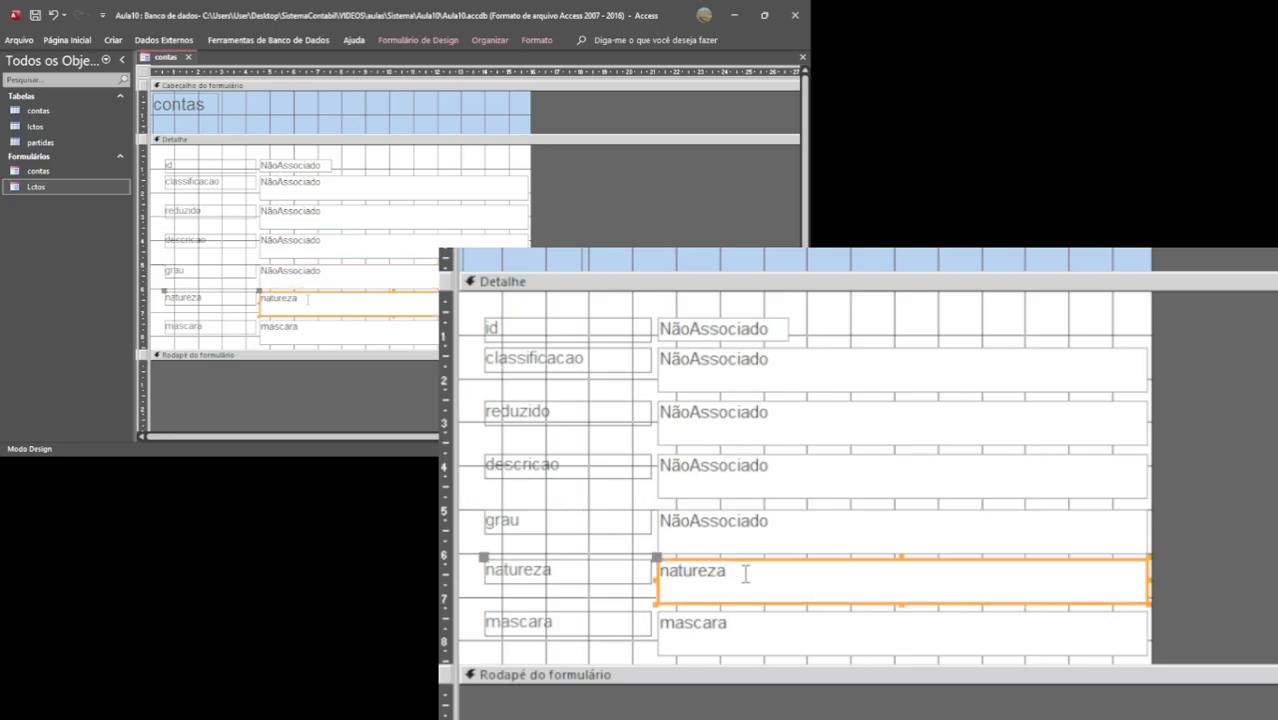
{"action": "double_click", "coordinate": [276, 299]}
{"action": "key", "text": "Delete"}
{"action": "left_click", "coordinate": [300, 328]}
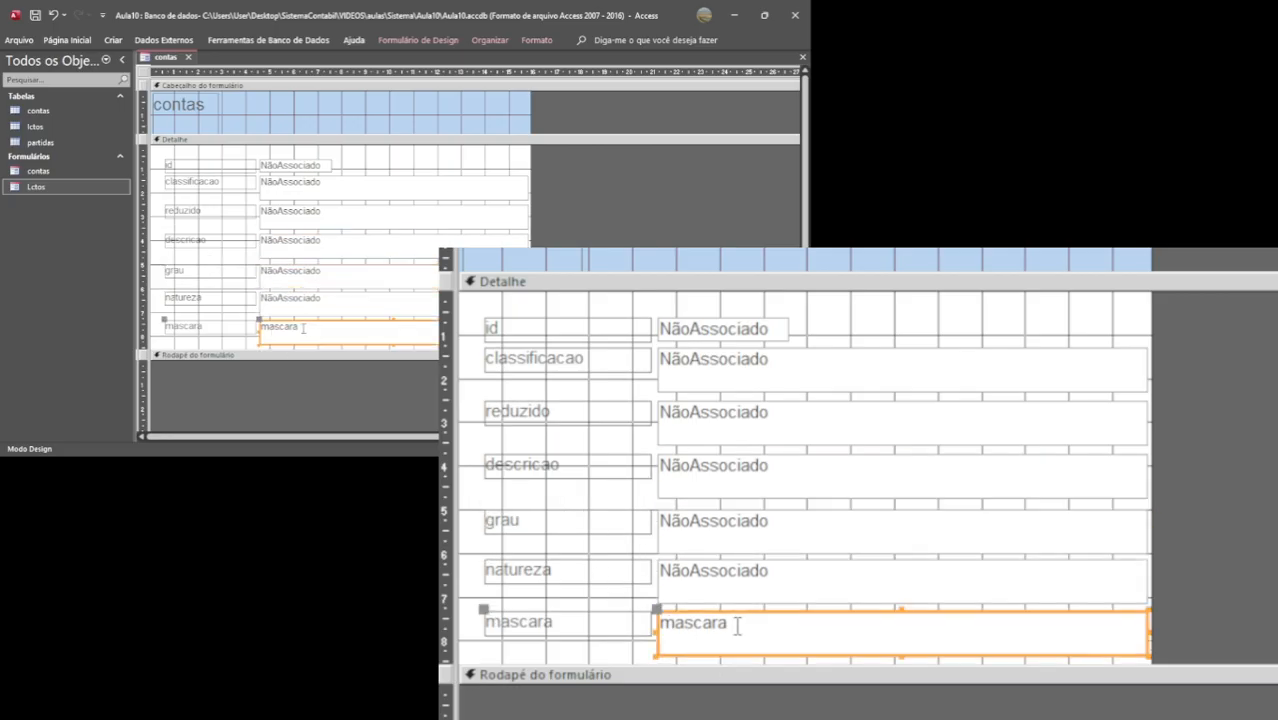
{"action": "double_click", "coordinate": [303, 328]}
{"action": "key", "text": "Delete"}
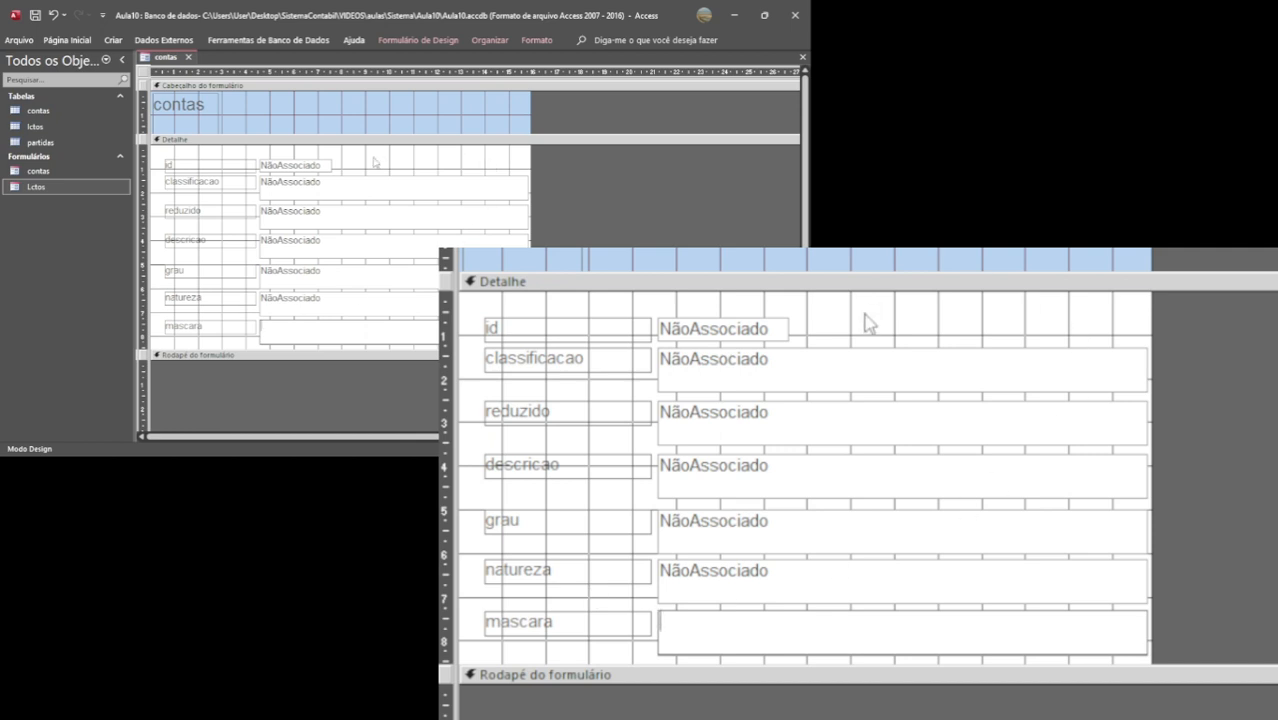
Narrow the six text boxes from classificacao through mascara together to about 4 cm wide.
{"action": "left_click_drag", "start_coordinate": [864, 319], "coordinate": [848, 655]}
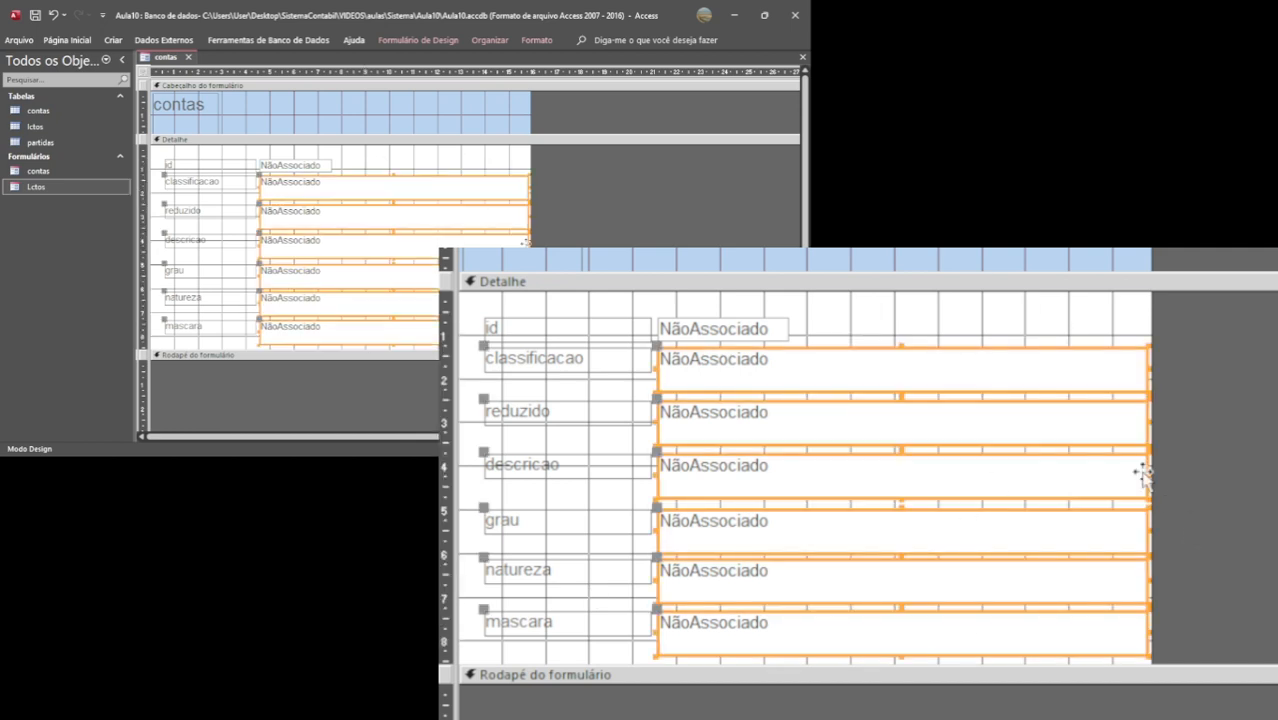
{"action": "left_click_drag", "start_coordinate": [1145, 470], "coordinate": [825, 437]}
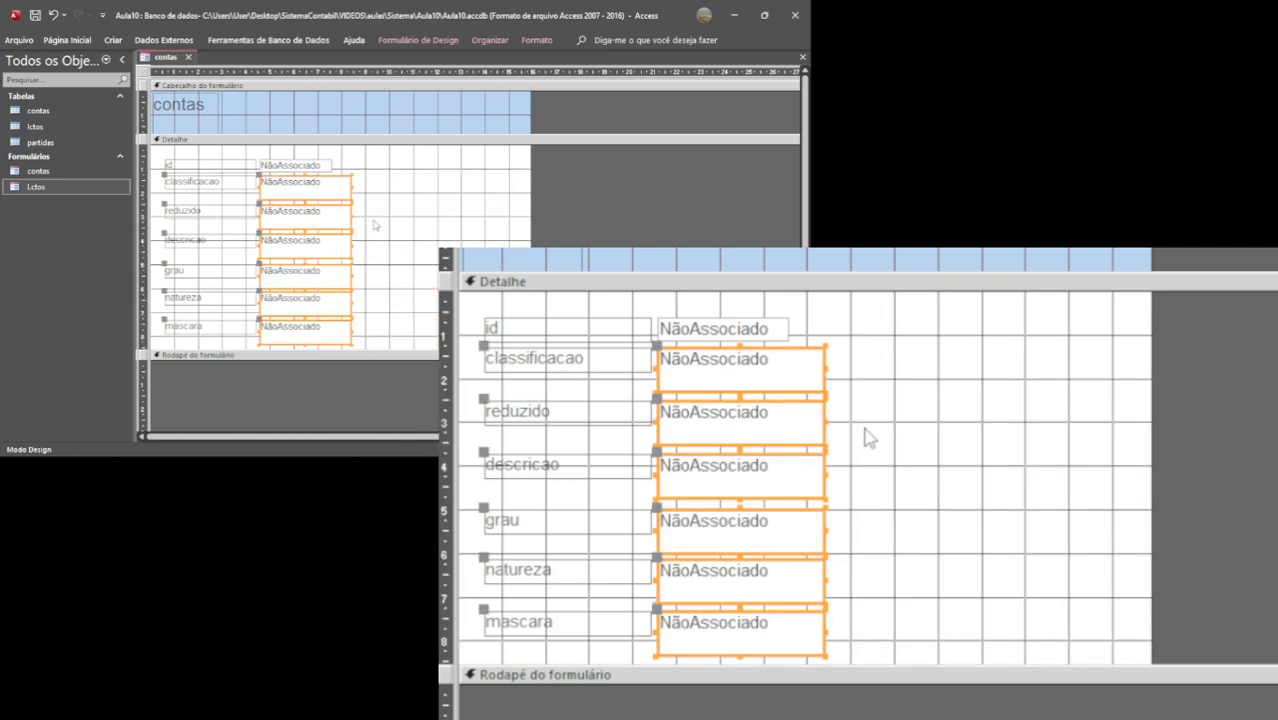
{"action": "left_click", "coordinate": [857, 431]}
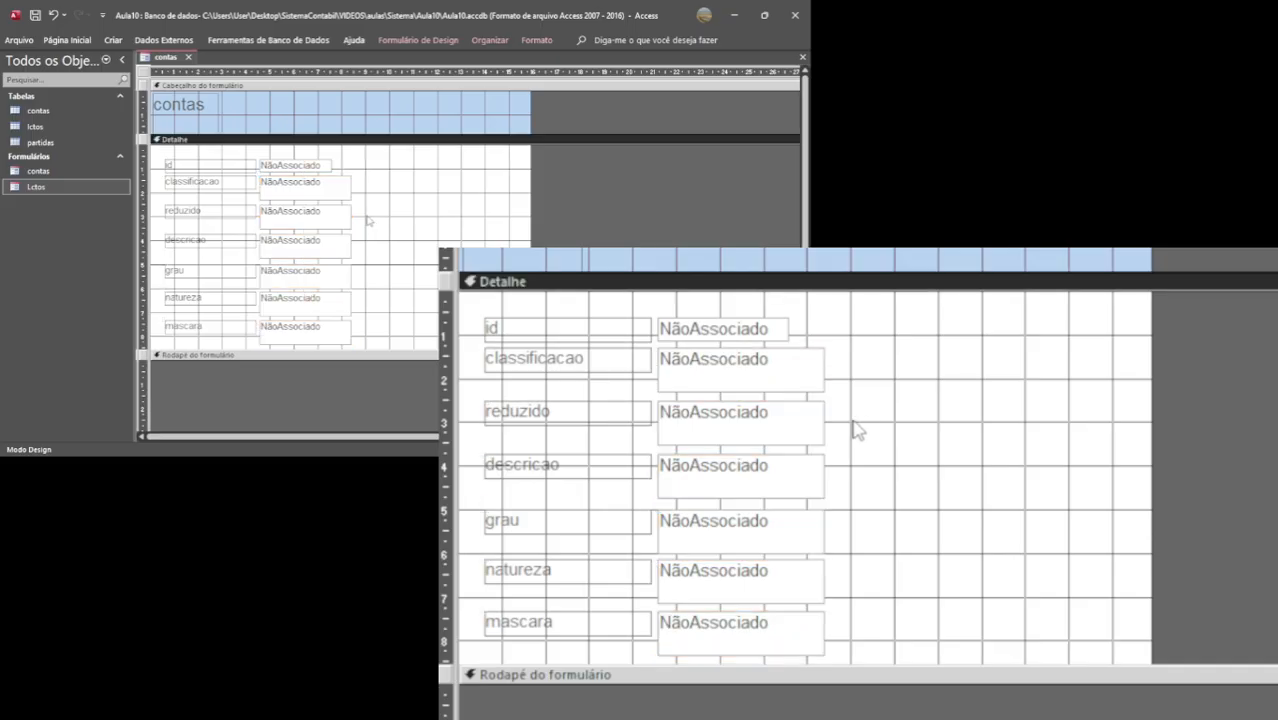
Add a command button beside the classificacao text box without using the wizard and caption it Gravar.
{"action": "left_click", "coordinate": [390, 41]}
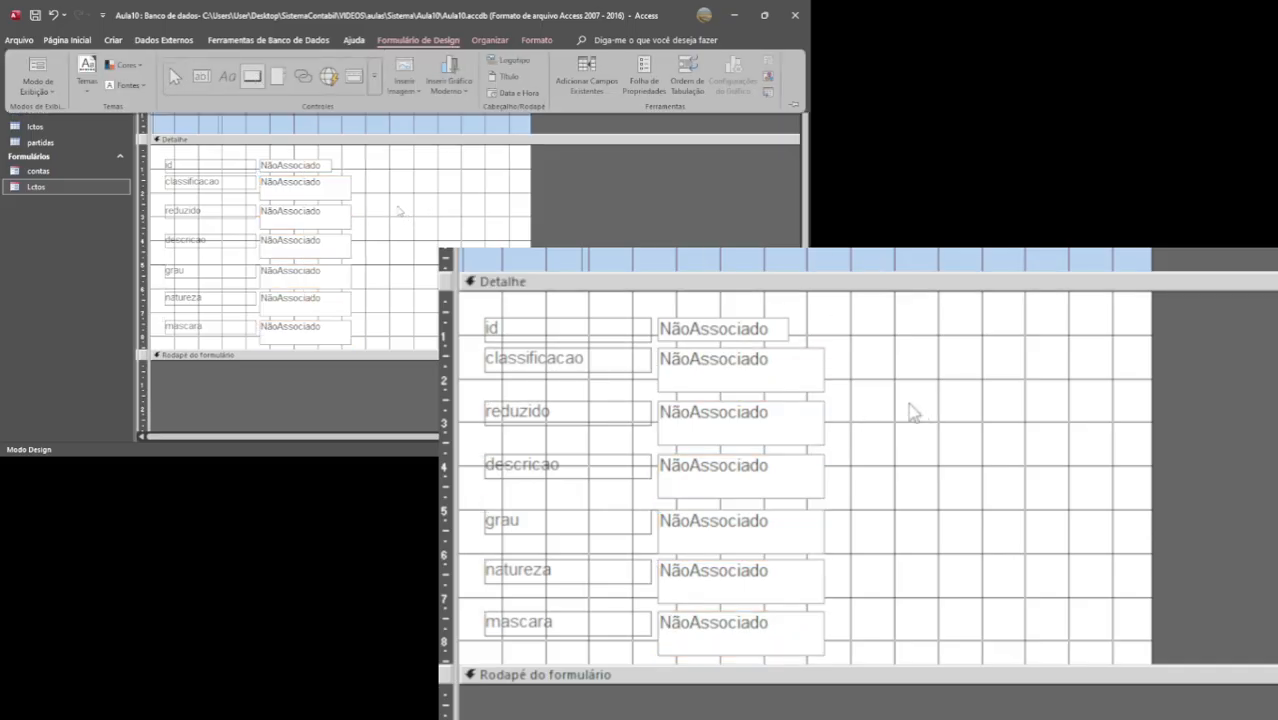
{"action": "left_click", "coordinate": [394, 179]}
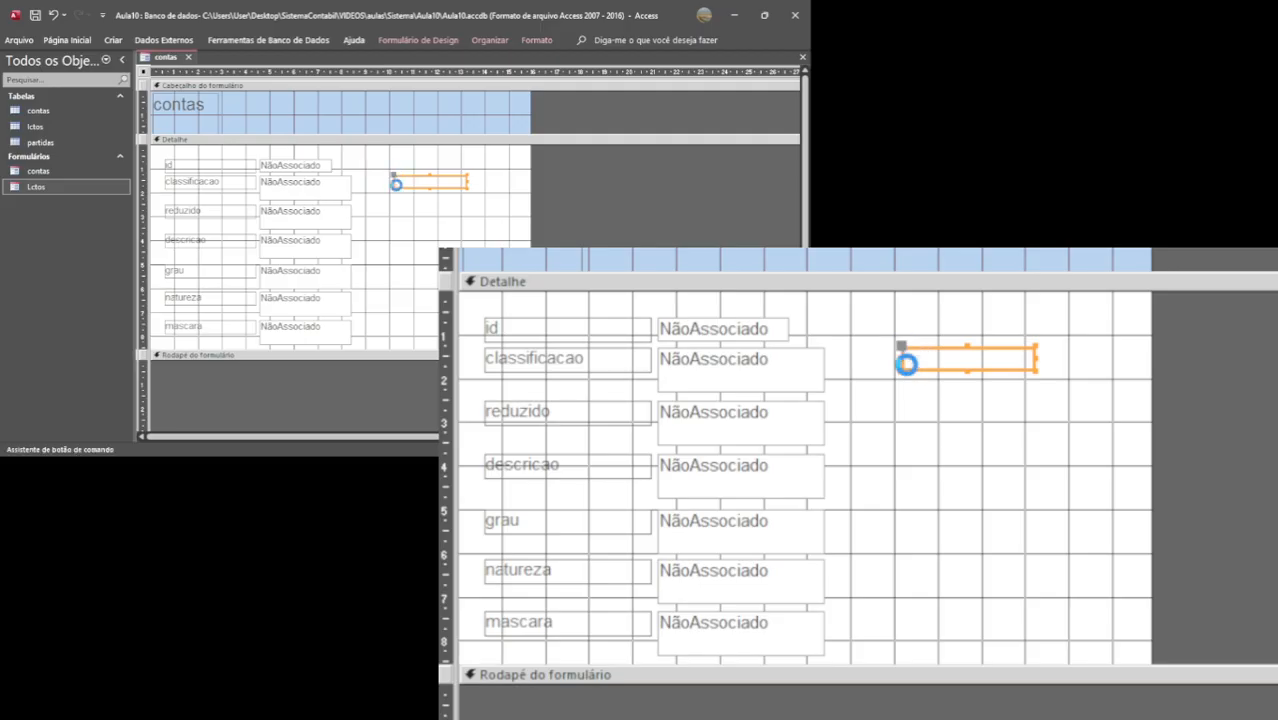
{"action": "left_click", "coordinate": [958, 527]}
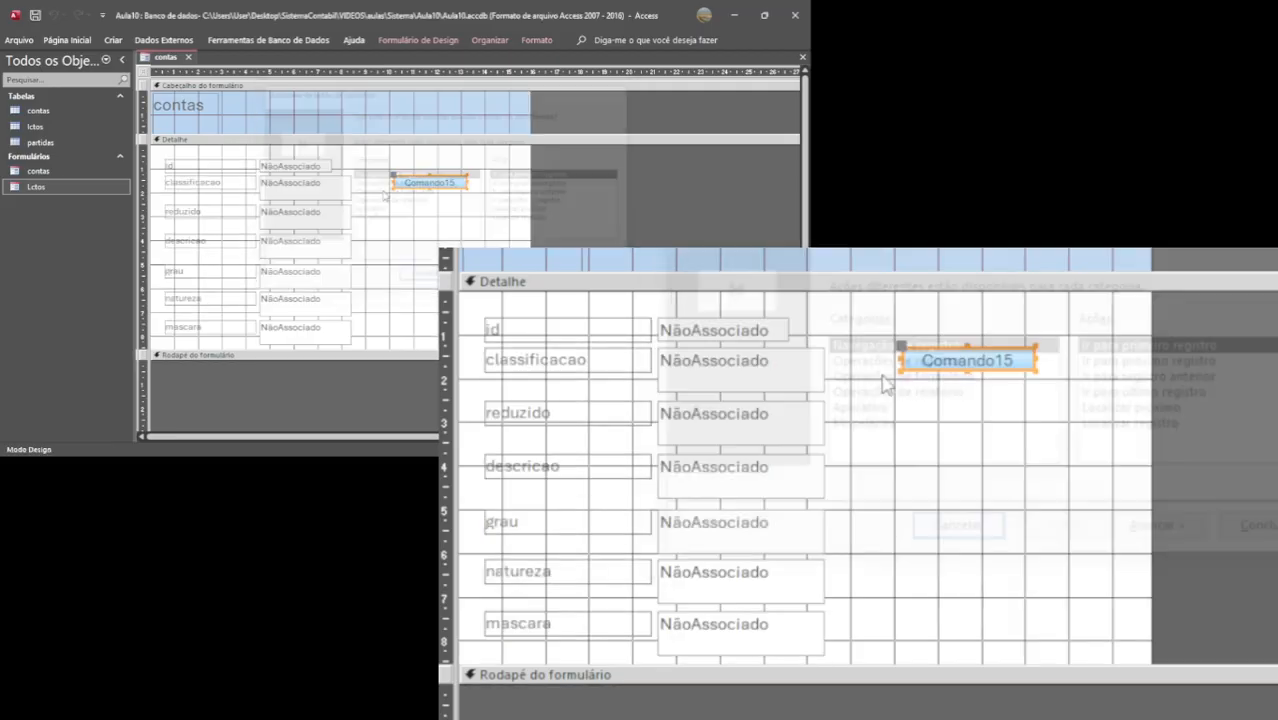
{"action": "left_click_drag", "start_coordinate": [919, 361], "coordinate": [1034, 365]}
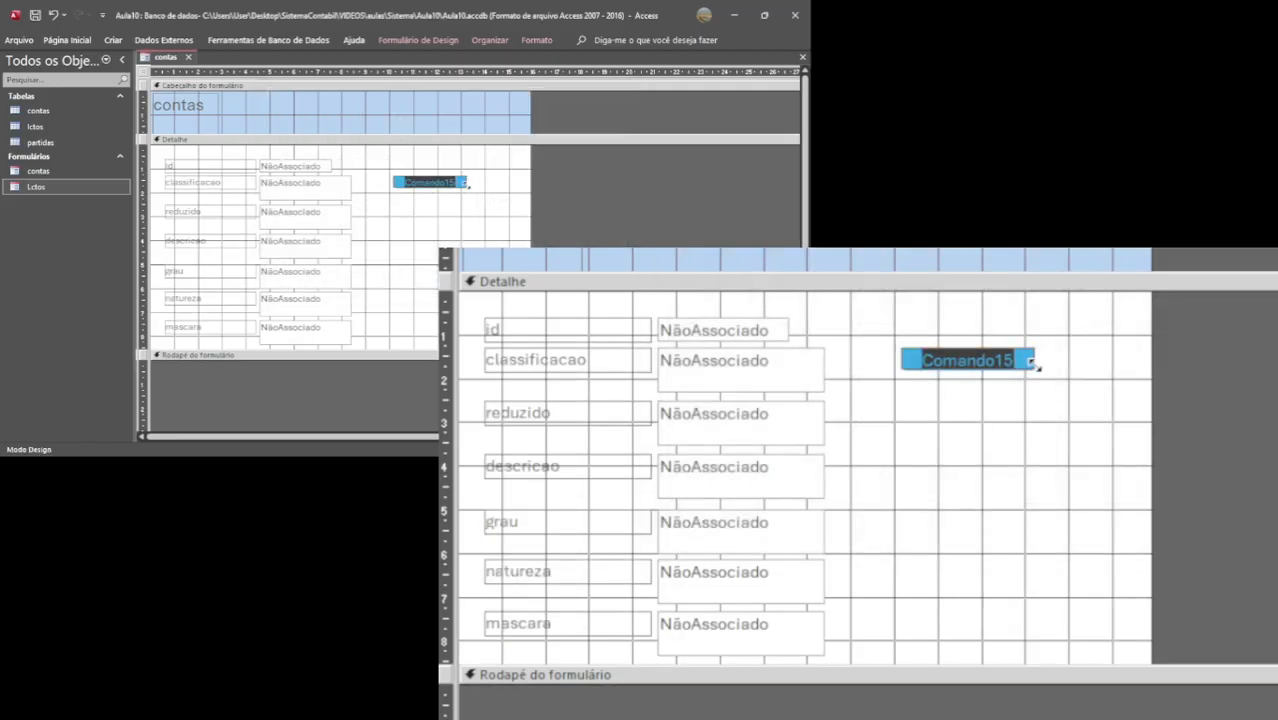
{"action": "type", "text": "Gravar"}
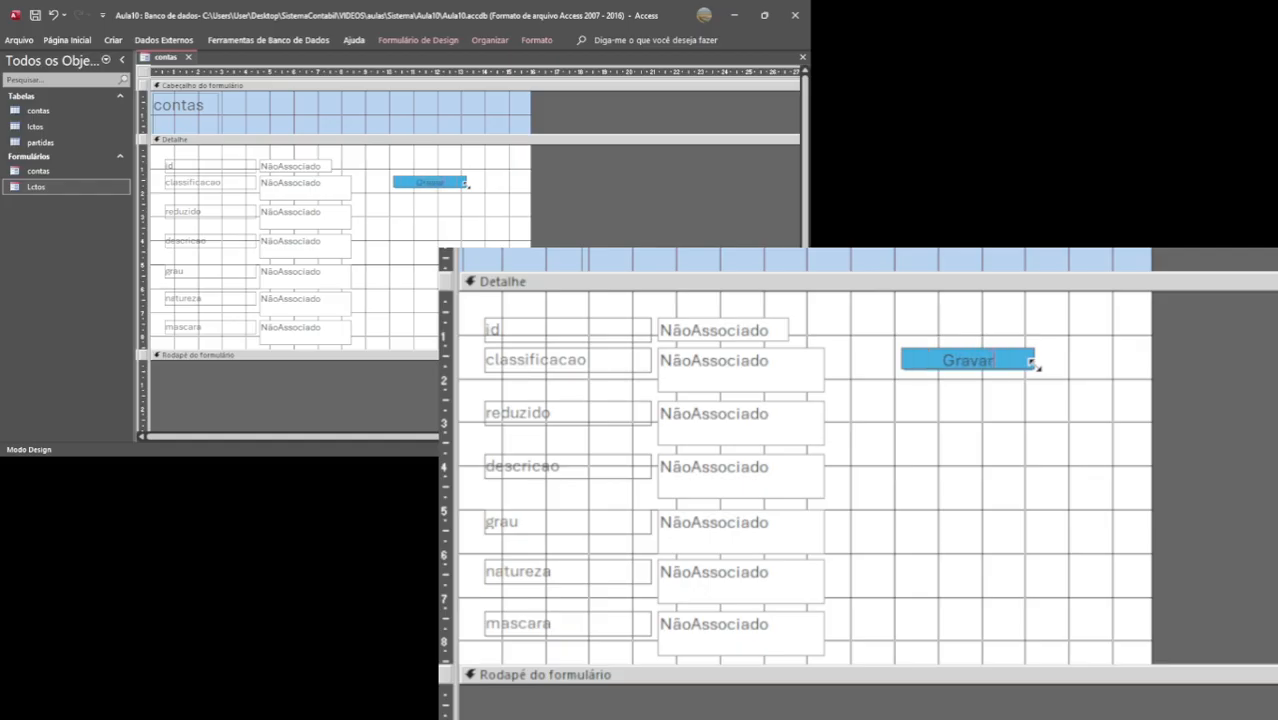
{"action": "key", "text": "Return"}
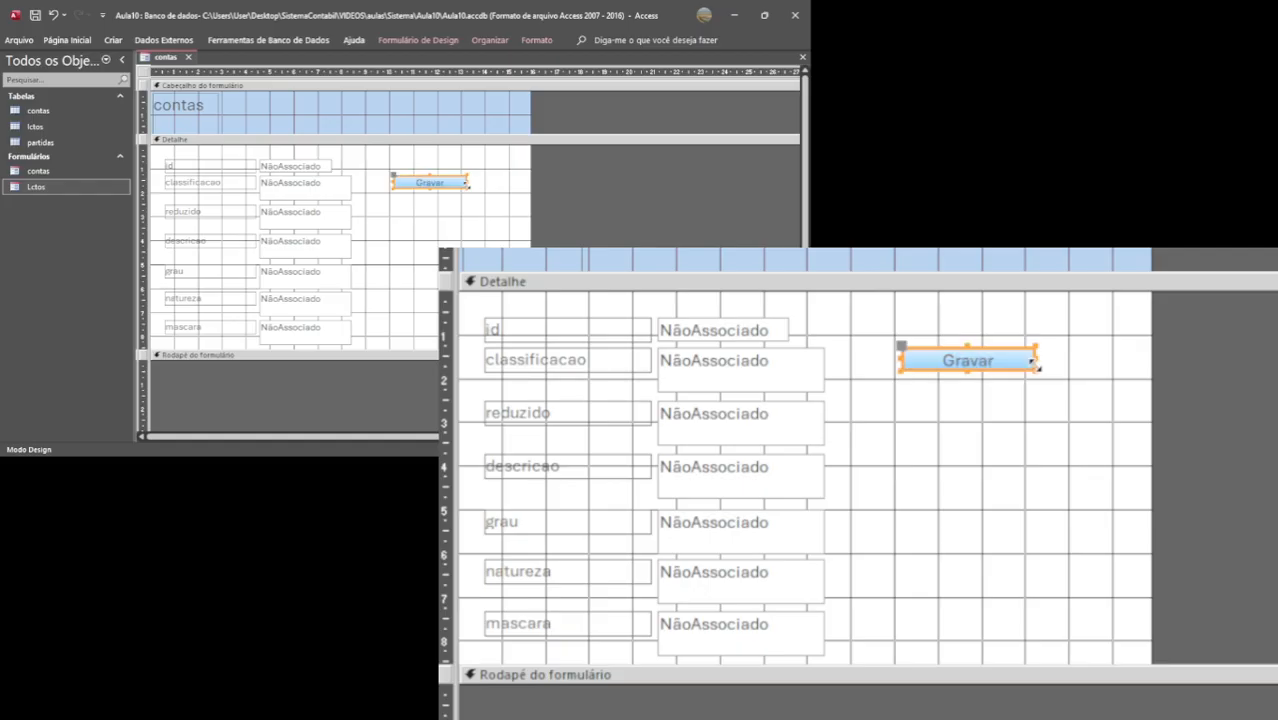
{"action": "left_click", "coordinate": [979, 420]}
{"action": "left_click", "coordinate": [980, 367]}
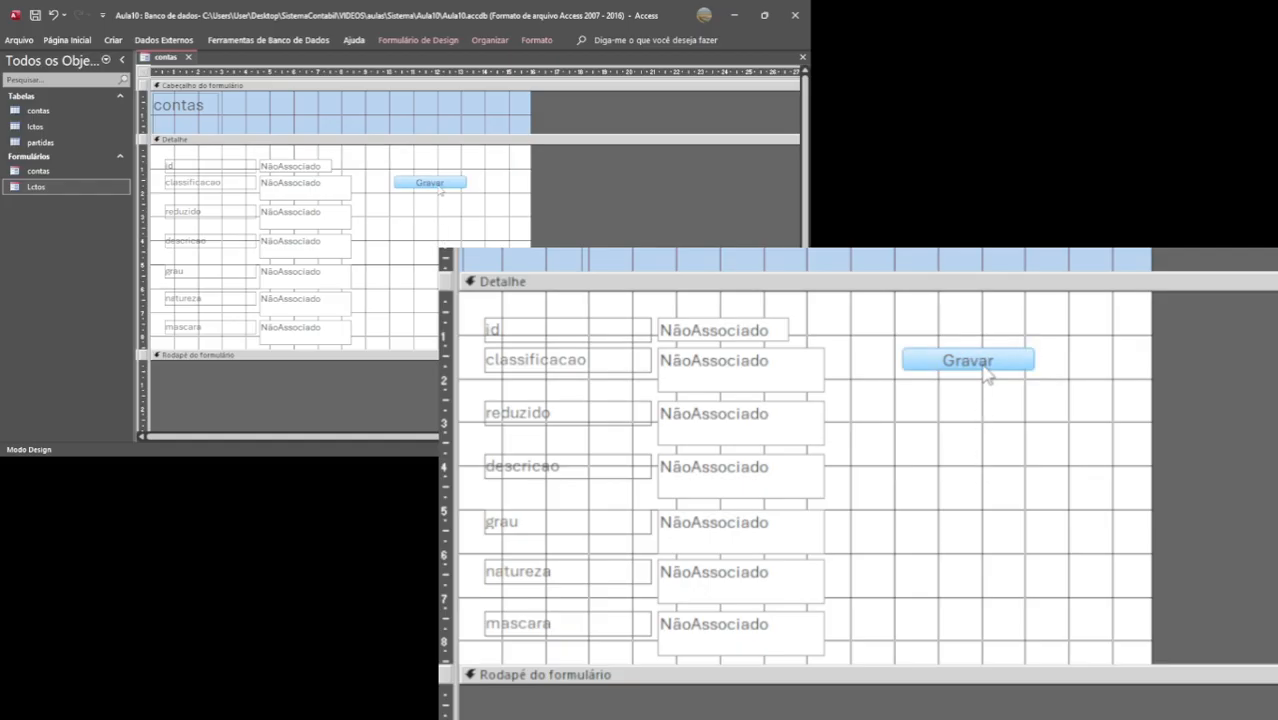
Add a command button captioned Cancelar below Gravar without using the wizard, and line it up with Gravar.
{"action": "left_click", "coordinate": [389, 42]}
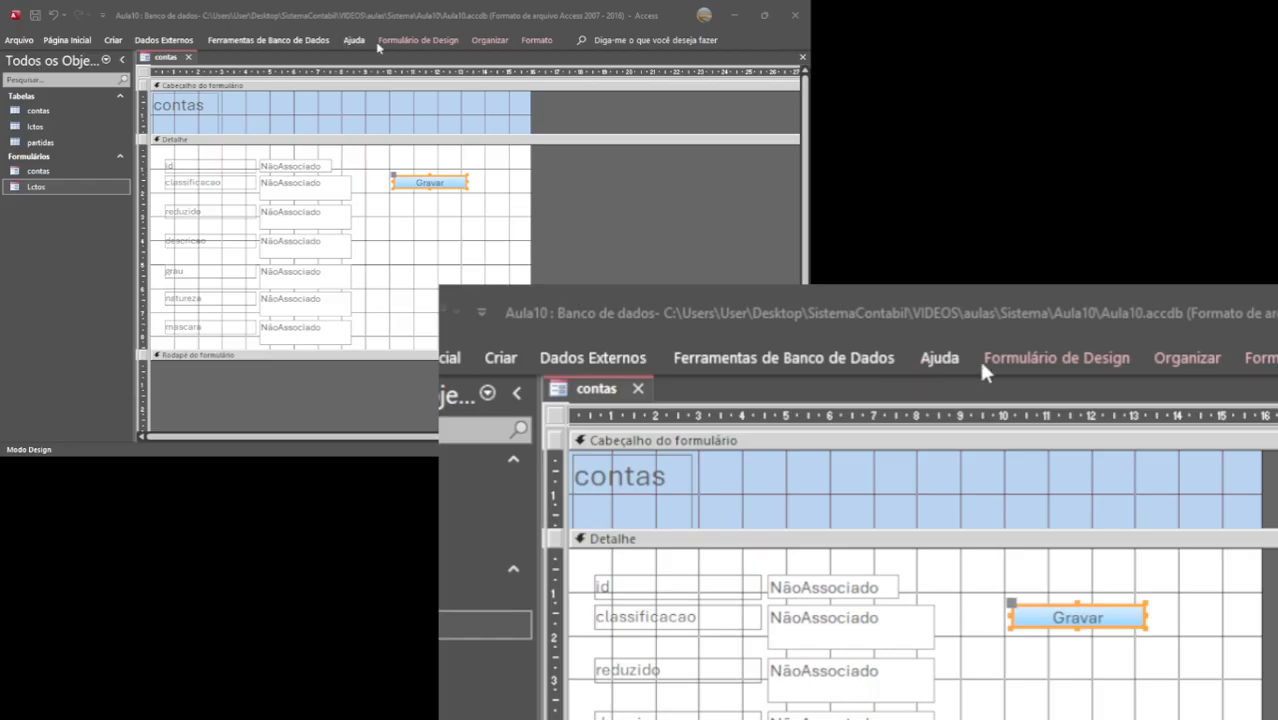
{"action": "left_click", "coordinate": [402, 42]}
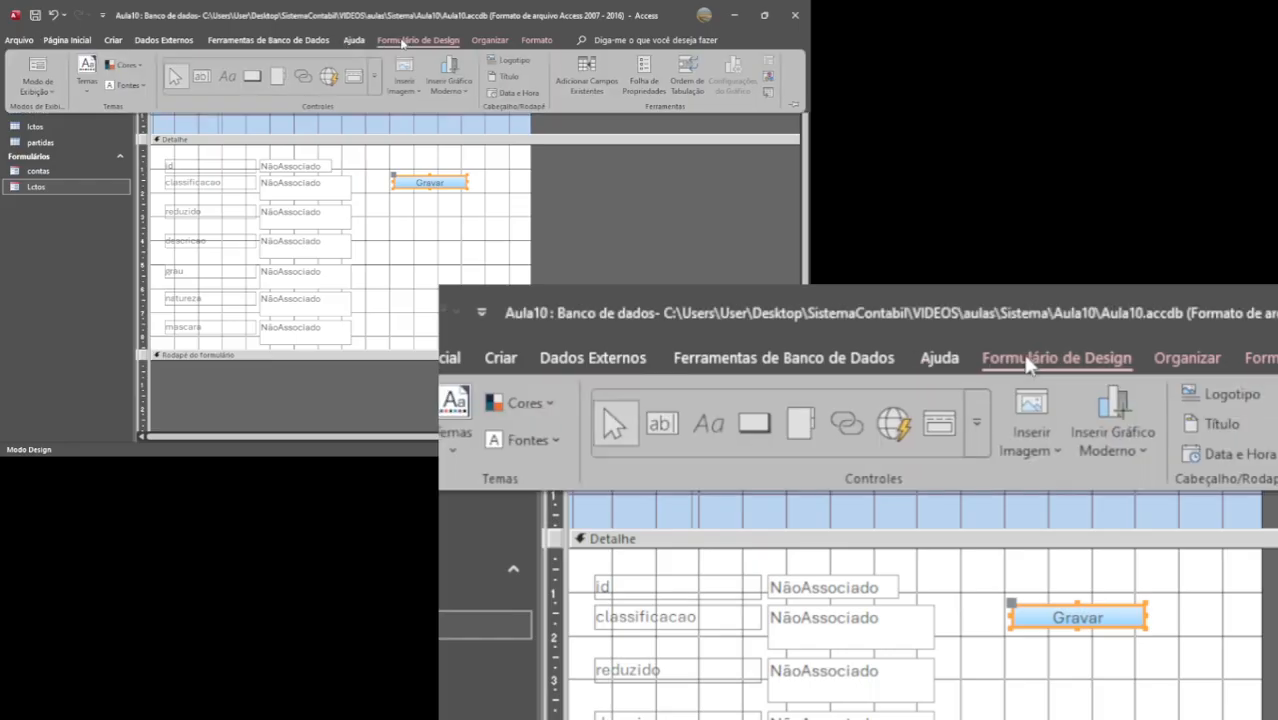
{"action": "left_click", "coordinate": [252, 76]}
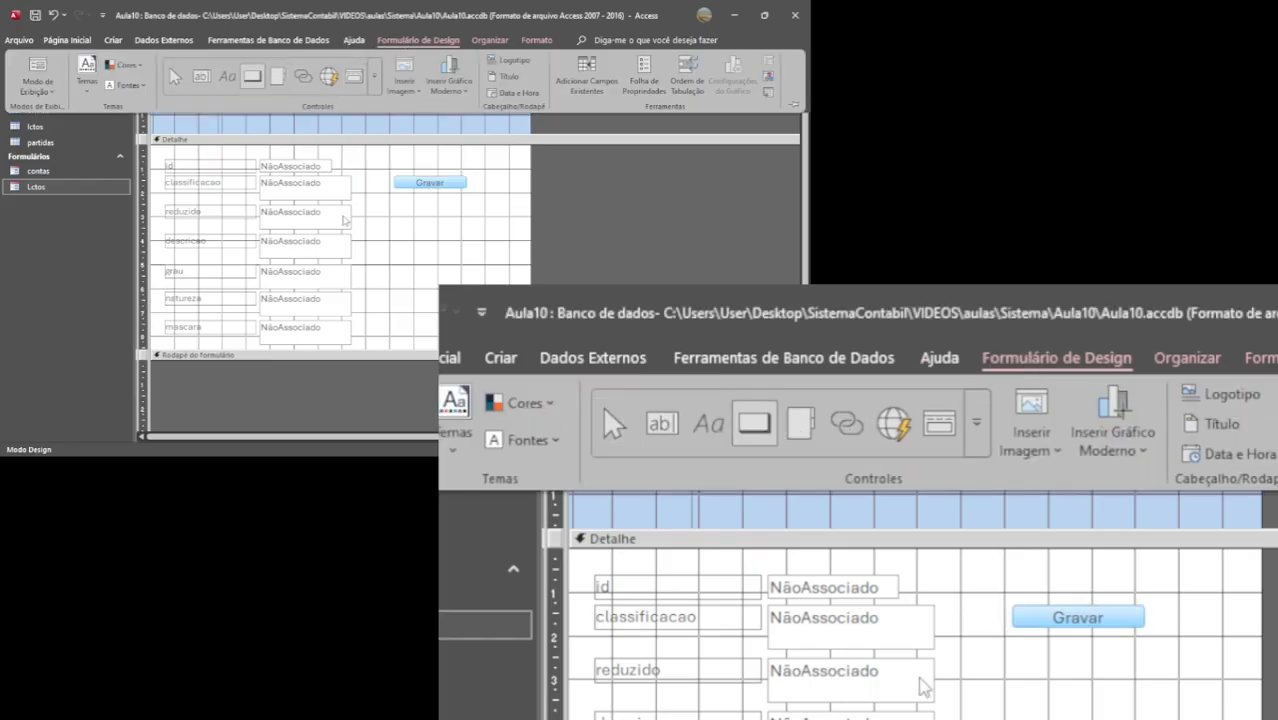
{"action": "left_click_drag", "start_coordinate": [398, 201], "coordinate": [472, 213]}
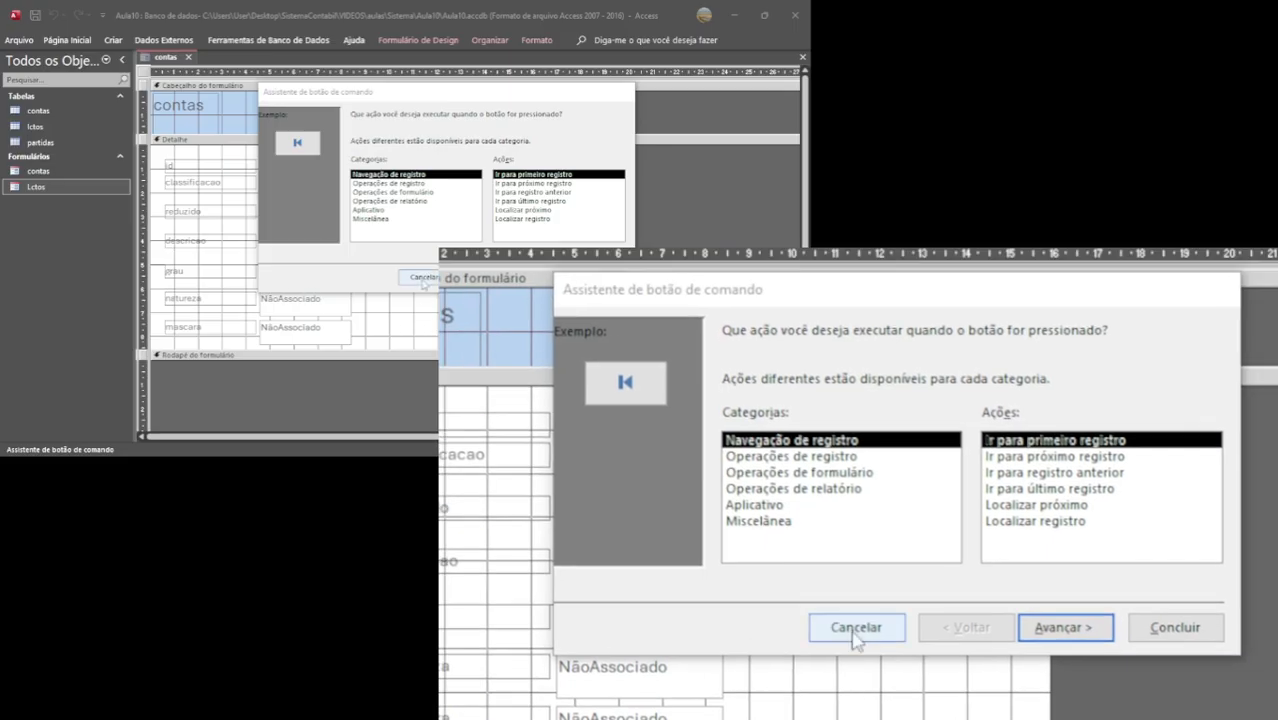
{"action": "left_click", "coordinate": [423, 278]}
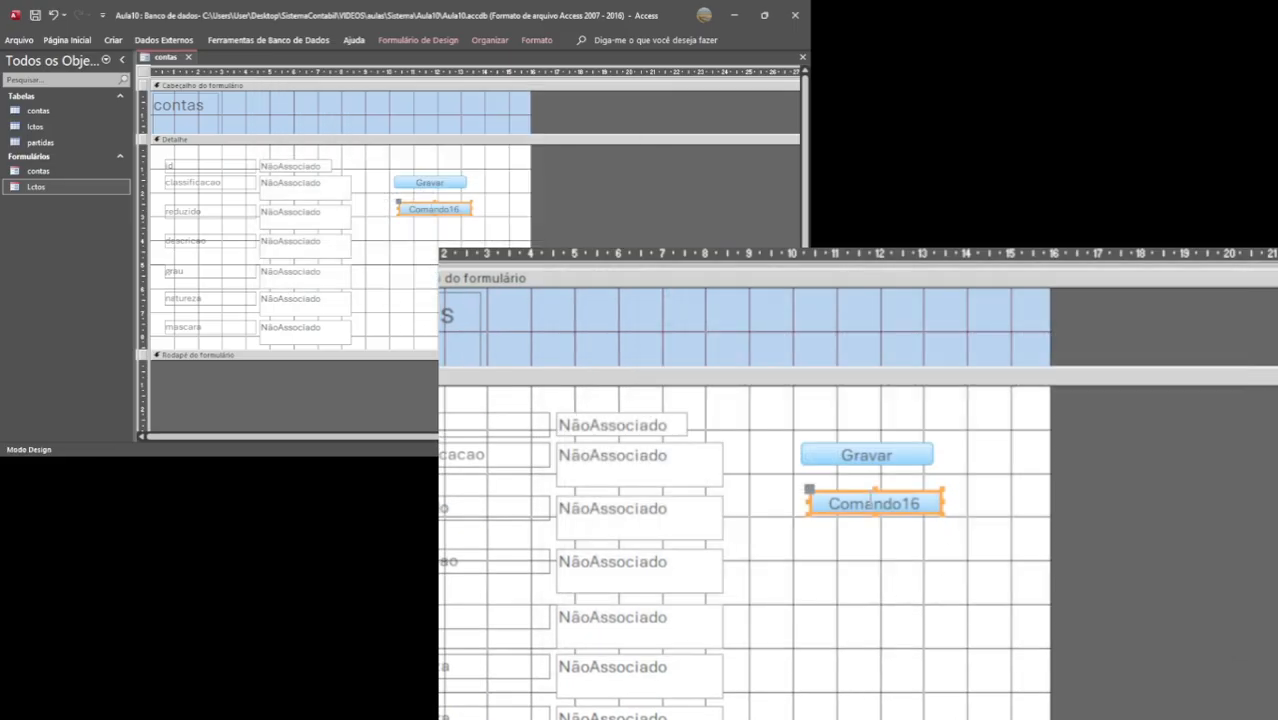
{"action": "double_click", "coordinate": [410, 204]}
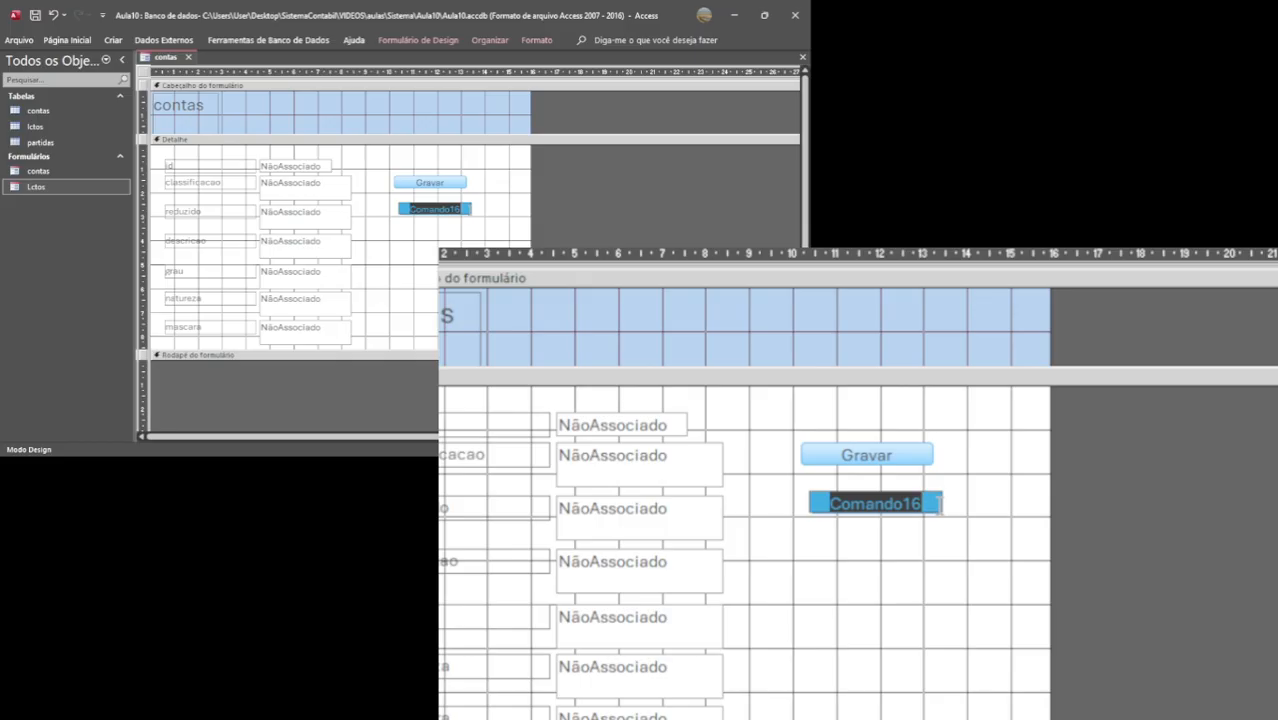
{"action": "type", "text": "C"}
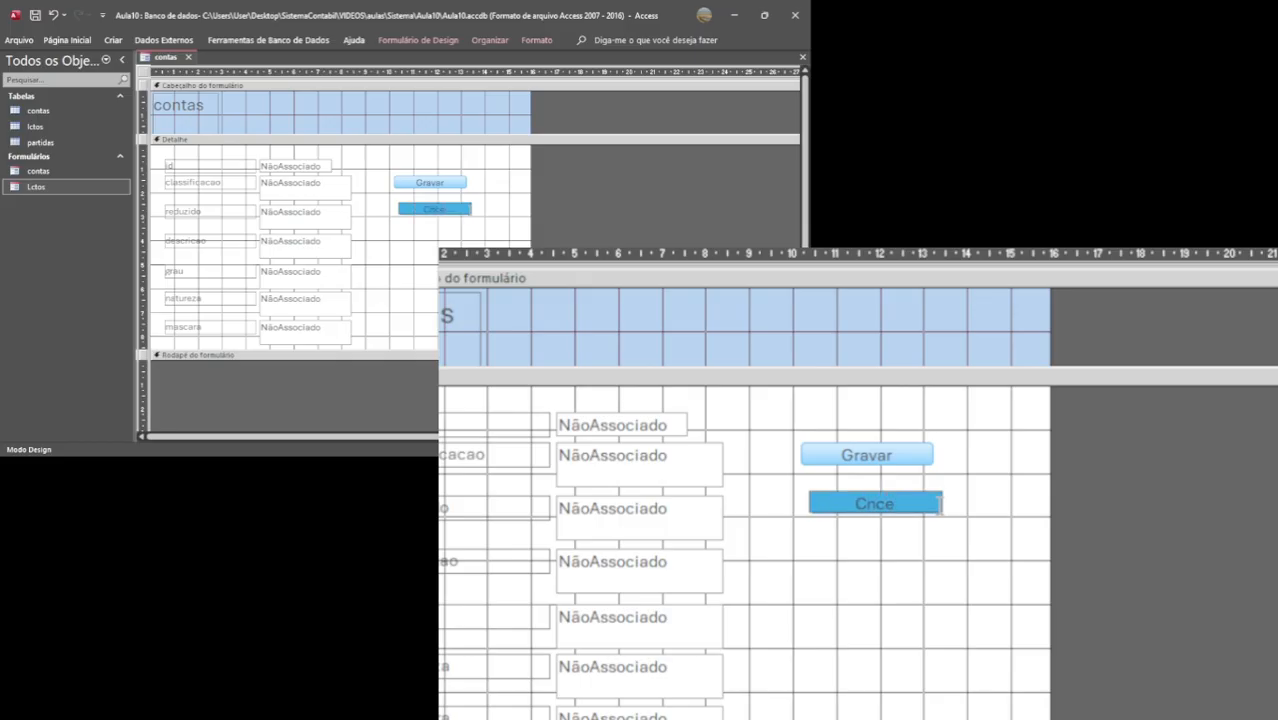
{"action": "type", "text": "ancelar"}
{"action": "key", "text": "Return"}
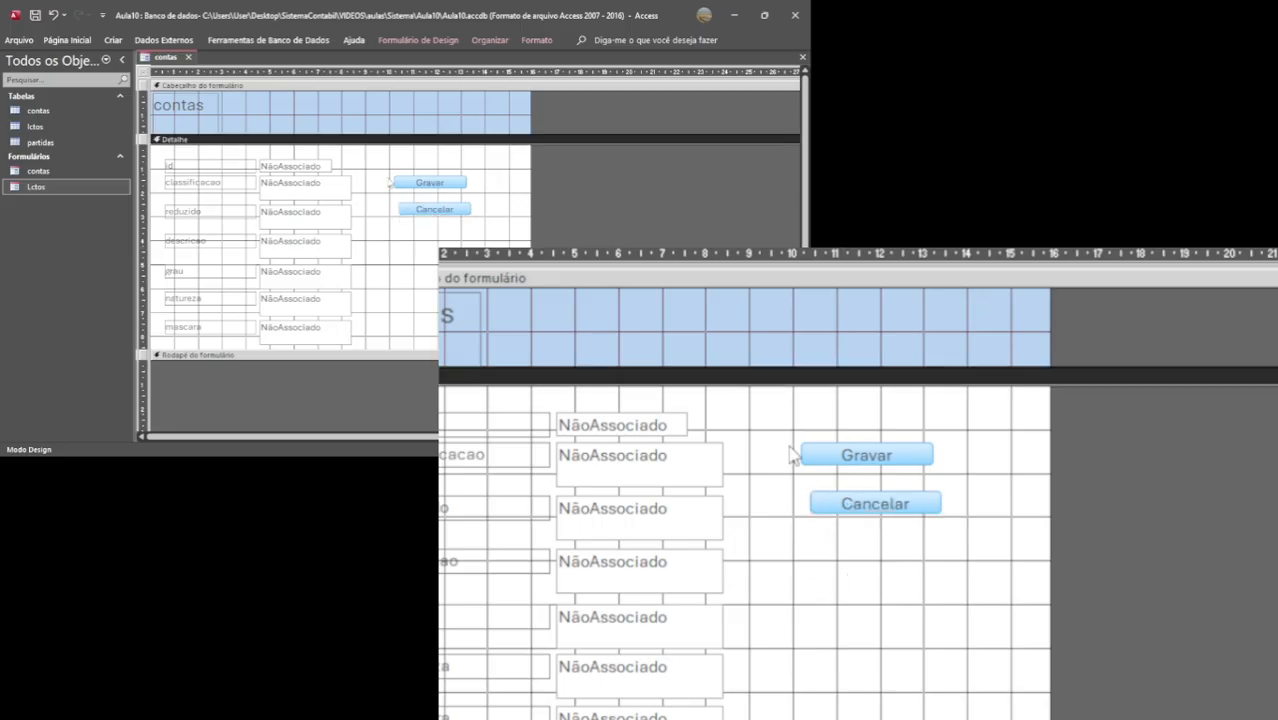
{"action": "left_click_drag", "start_coordinate": [822, 505], "coordinate": [809, 503]}
{"action": "left_click", "coordinate": [828, 540]}
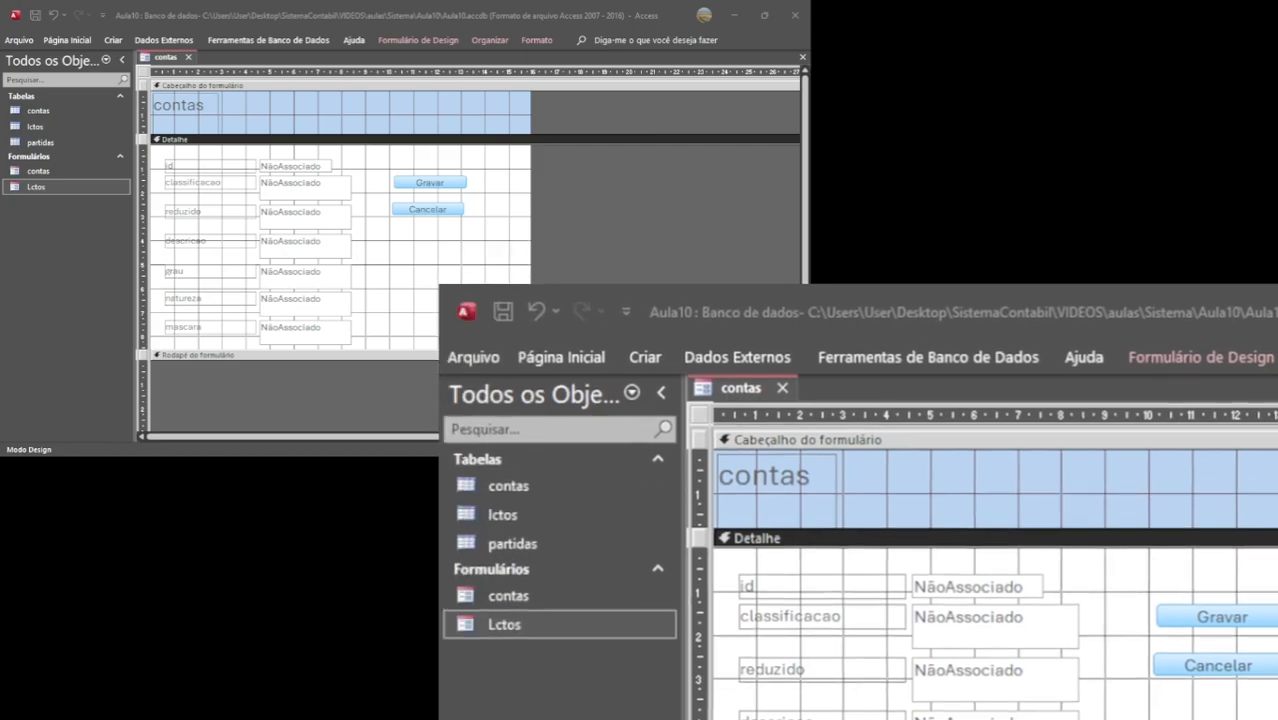
Save and close the contas form and rename it contas_cadastrar.
{"action": "left_click", "coordinate": [35, 16]}
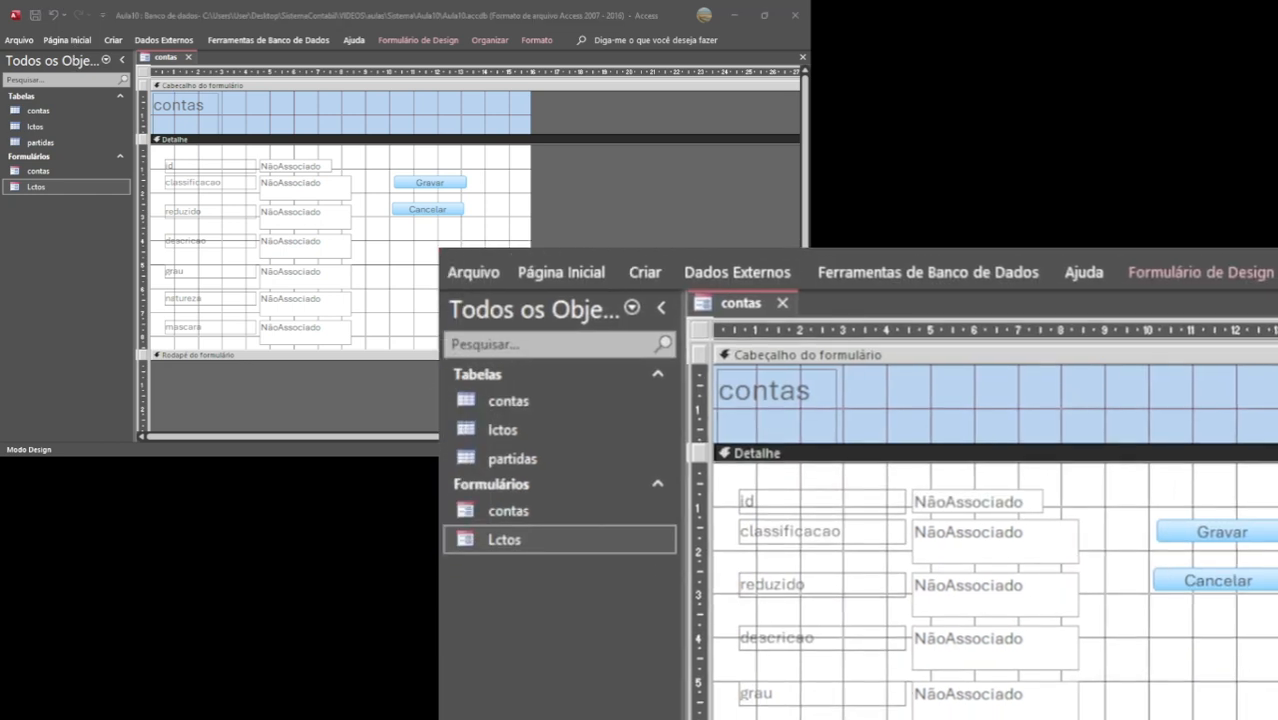
{"action": "left_click", "coordinate": [802, 57]}
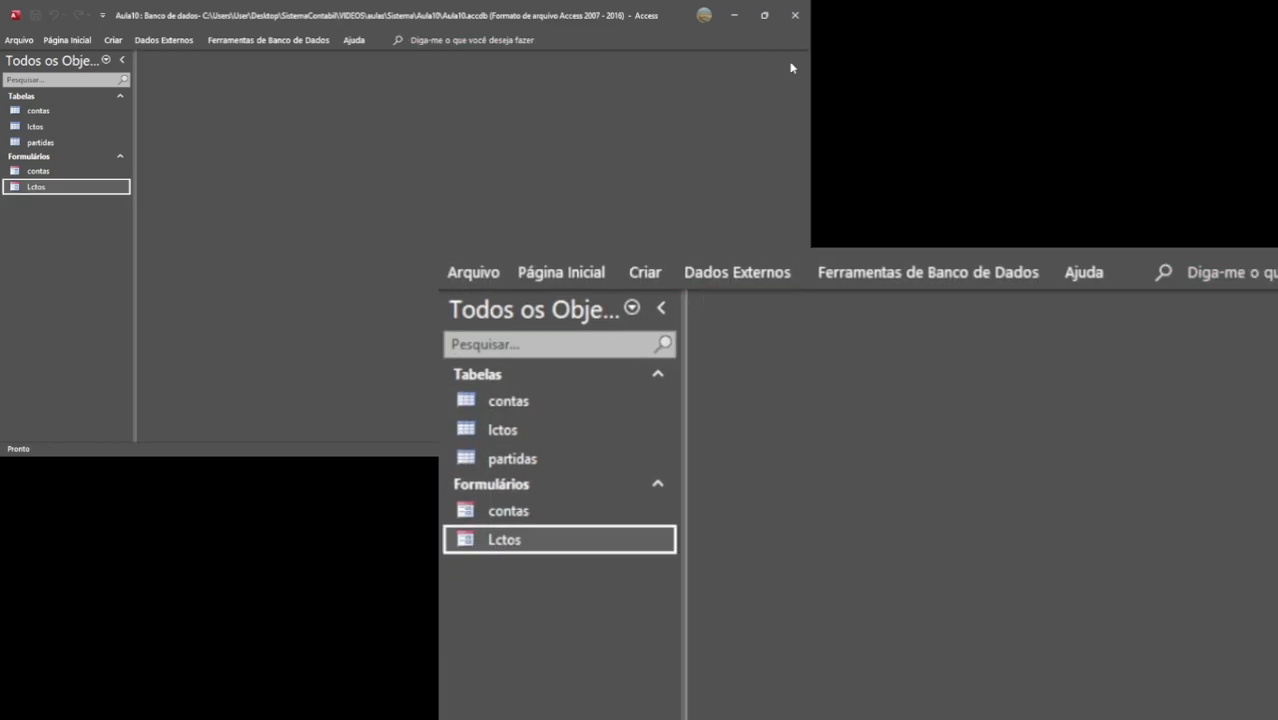
{"action": "left_click", "coordinate": [45, 174]}
{"action": "right_click", "coordinate": [46, 175]}
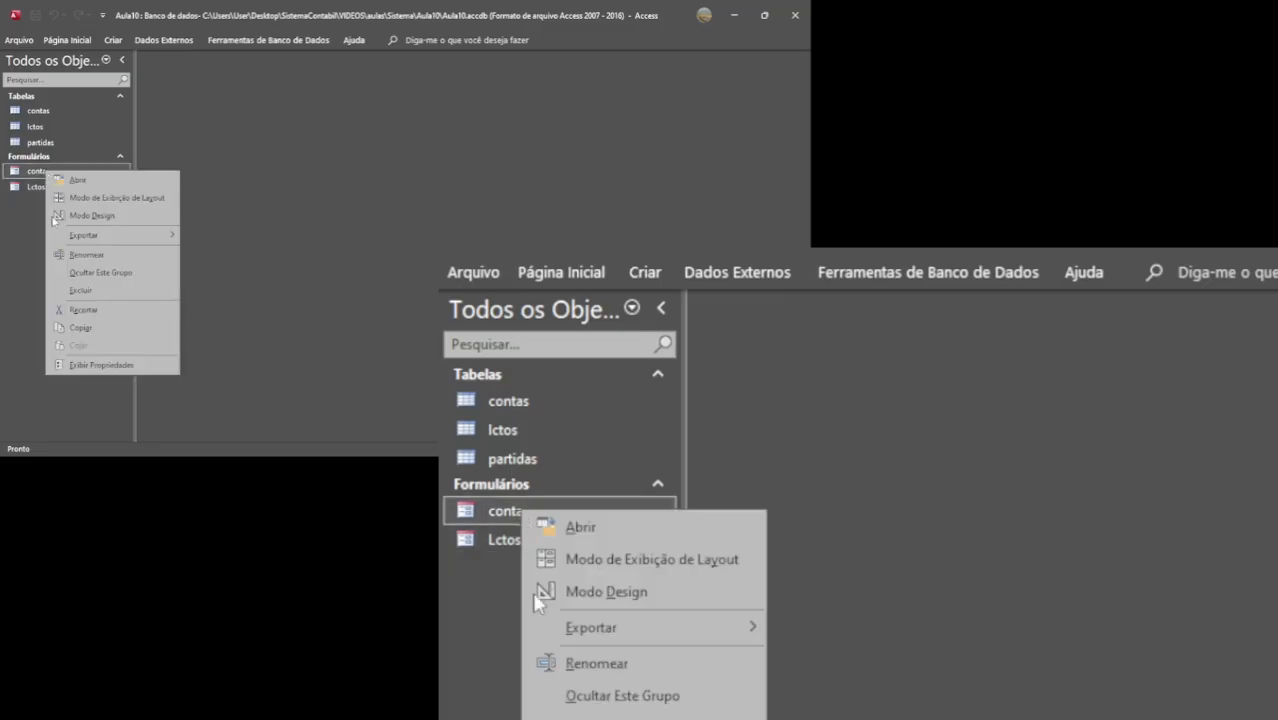
{"action": "left_click", "coordinate": [90, 255]}
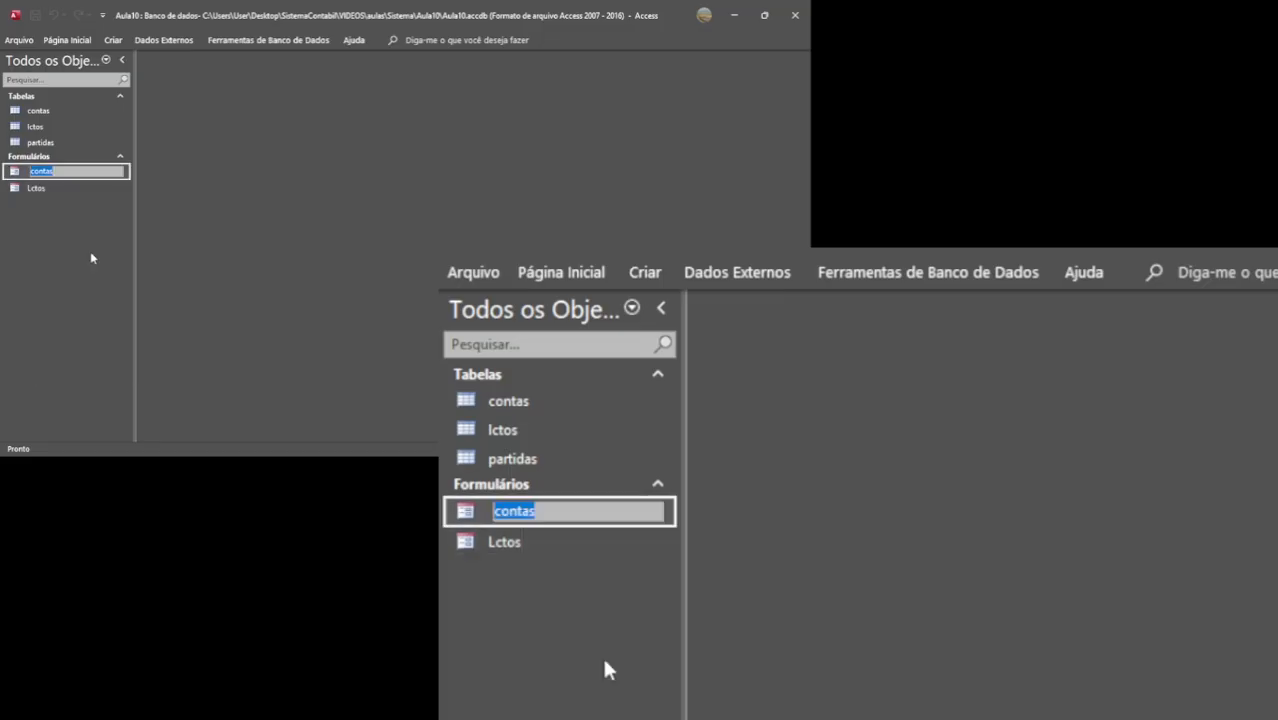
{"action": "left_click", "coordinate": [61, 177]}
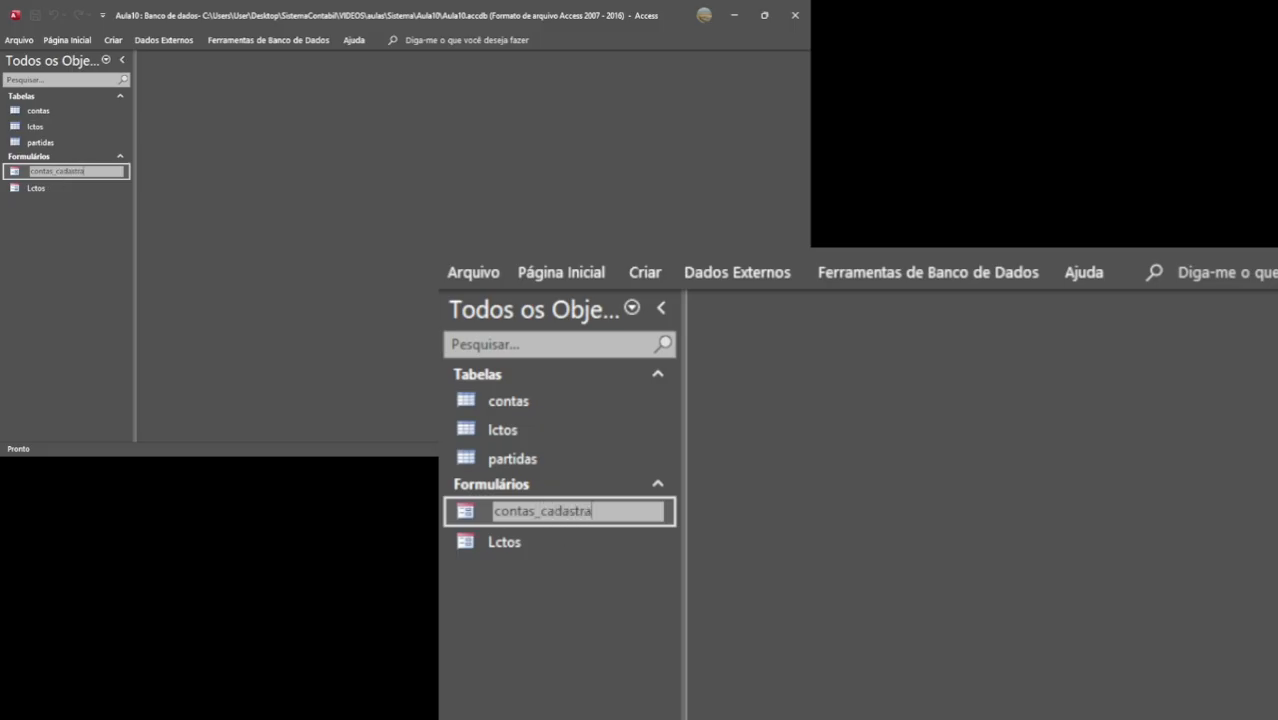
{"action": "key", "text": "Return"}
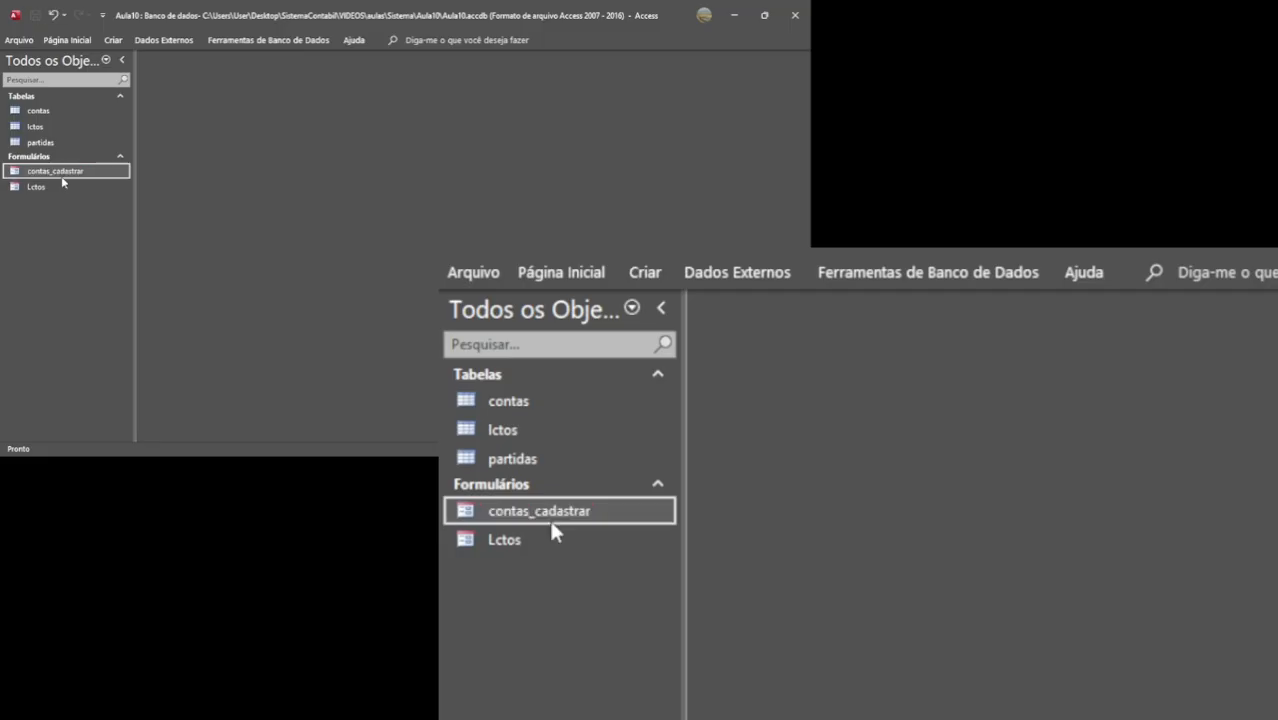
Open the contas_cadastrar form in Design view and display the property sheet for the whole form.
{"action": "double_click", "coordinate": [61, 178]}
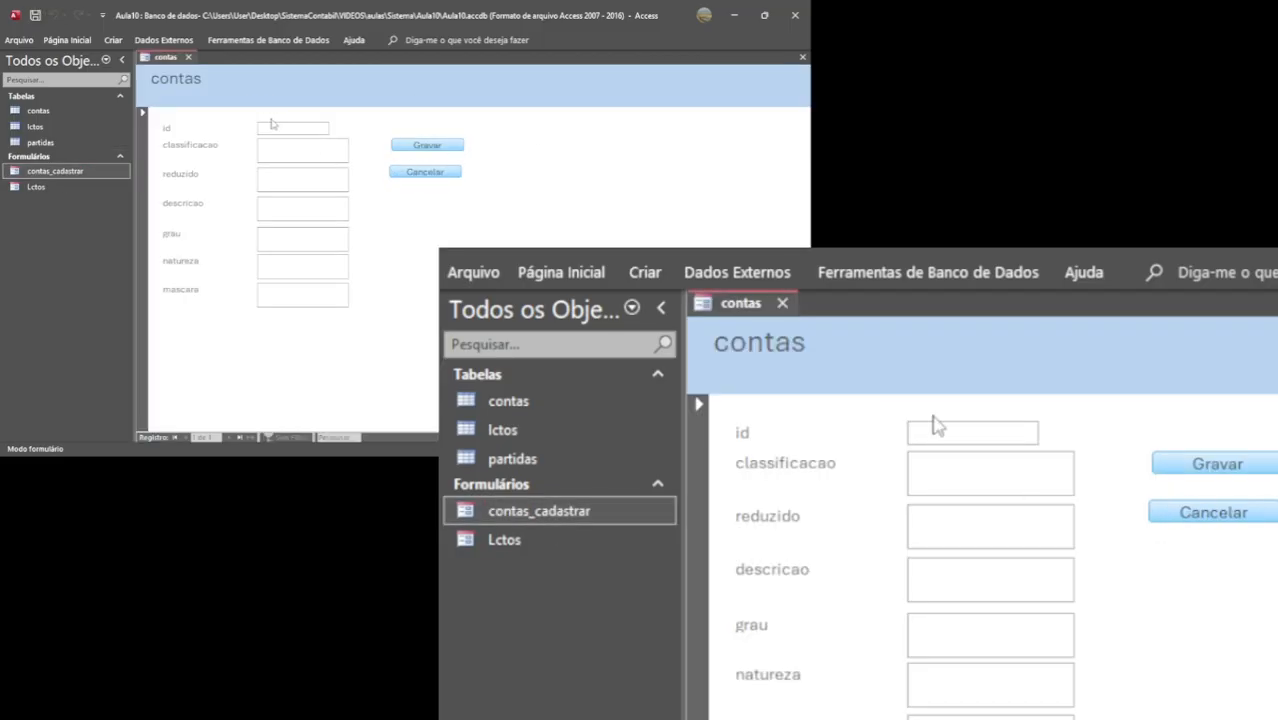
{"action": "right_click", "coordinate": [219, 119]}
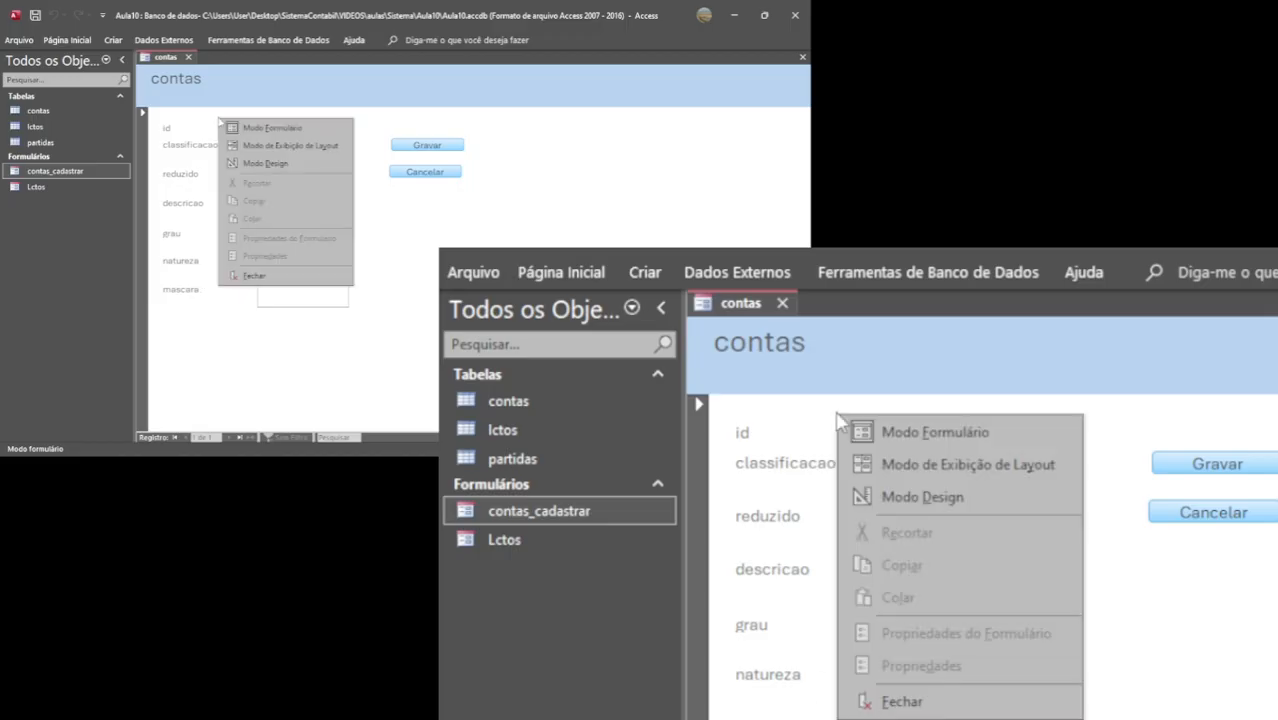
{"action": "left_click", "coordinate": [256, 163]}
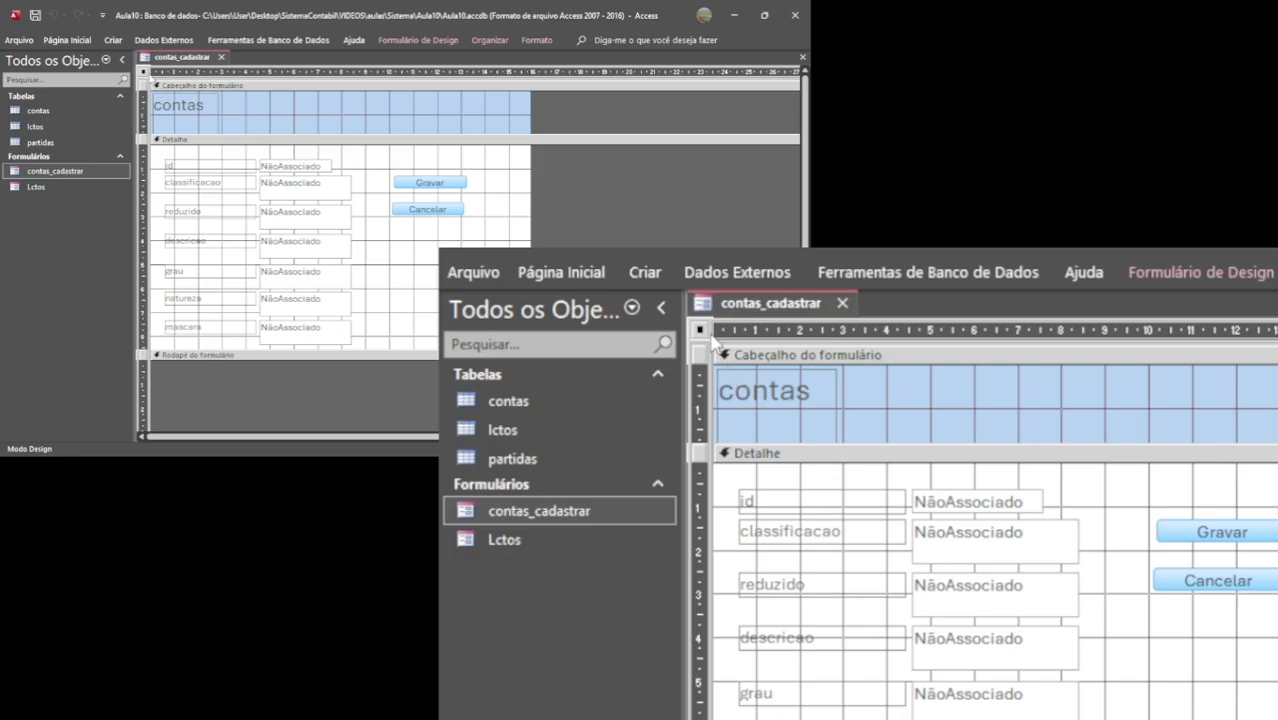
{"action": "right_click", "coordinate": [144, 73]}
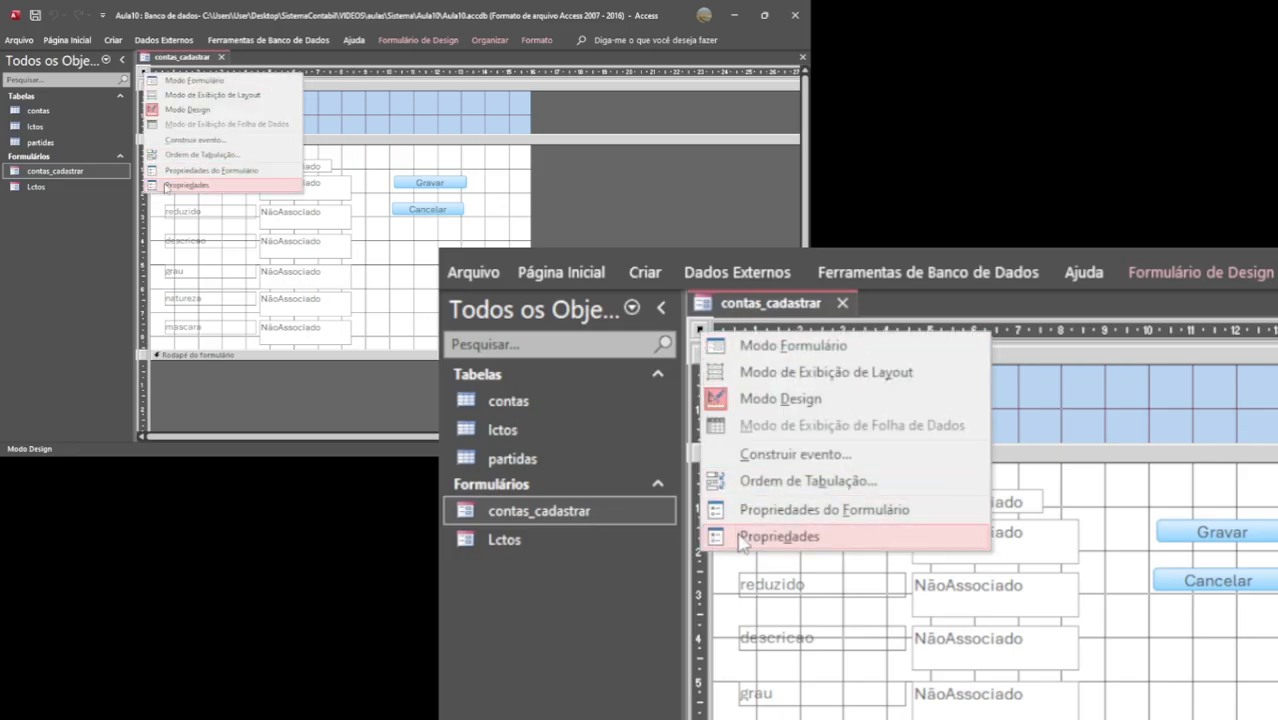
{"action": "left_click", "coordinate": [182, 185]}
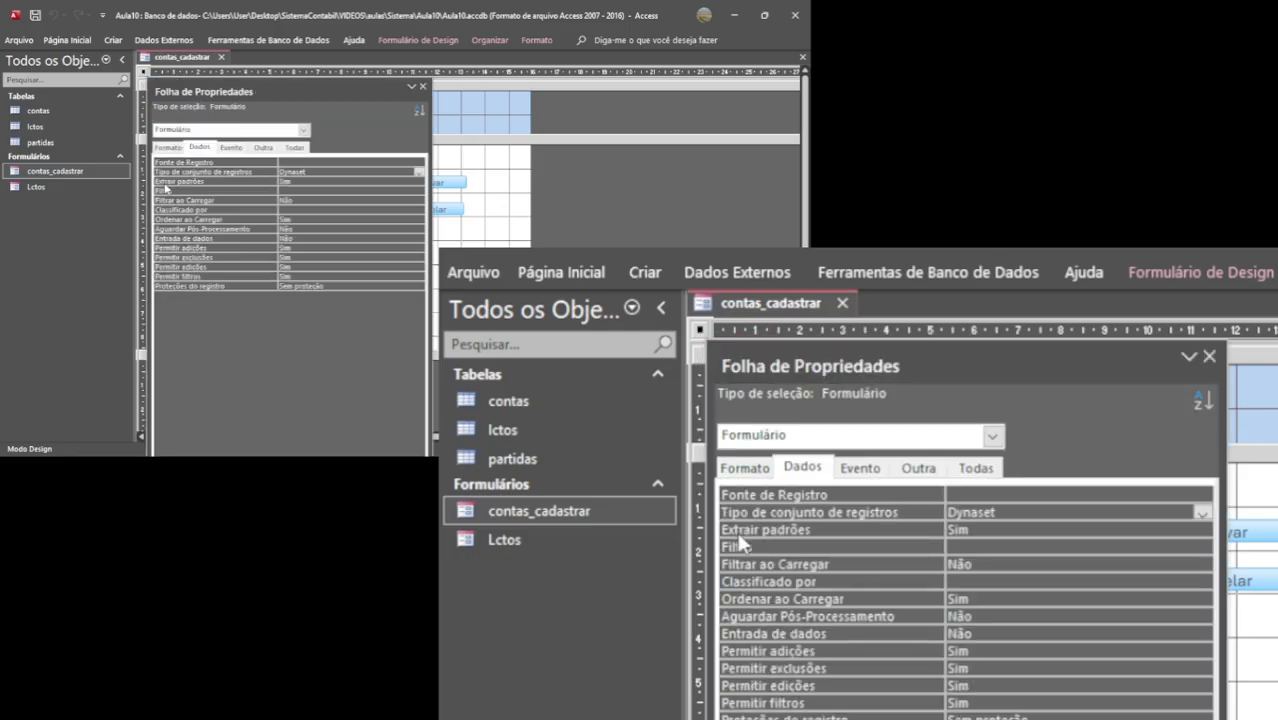
Make the form open as a pop-up, set Seletores de registro and Botões de navegação to Não, and close the property sheet.
{"action": "left_click", "coordinate": [264, 148]}
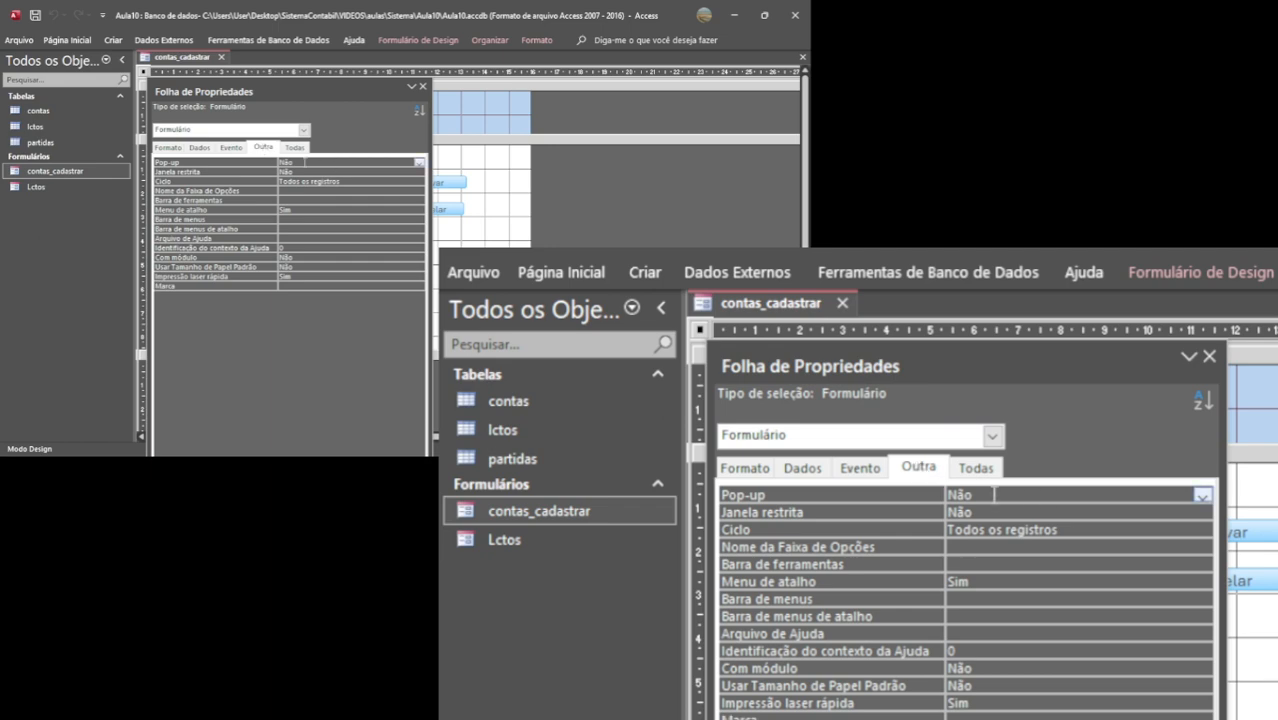
{"action": "left_click", "coordinate": [169, 148]}
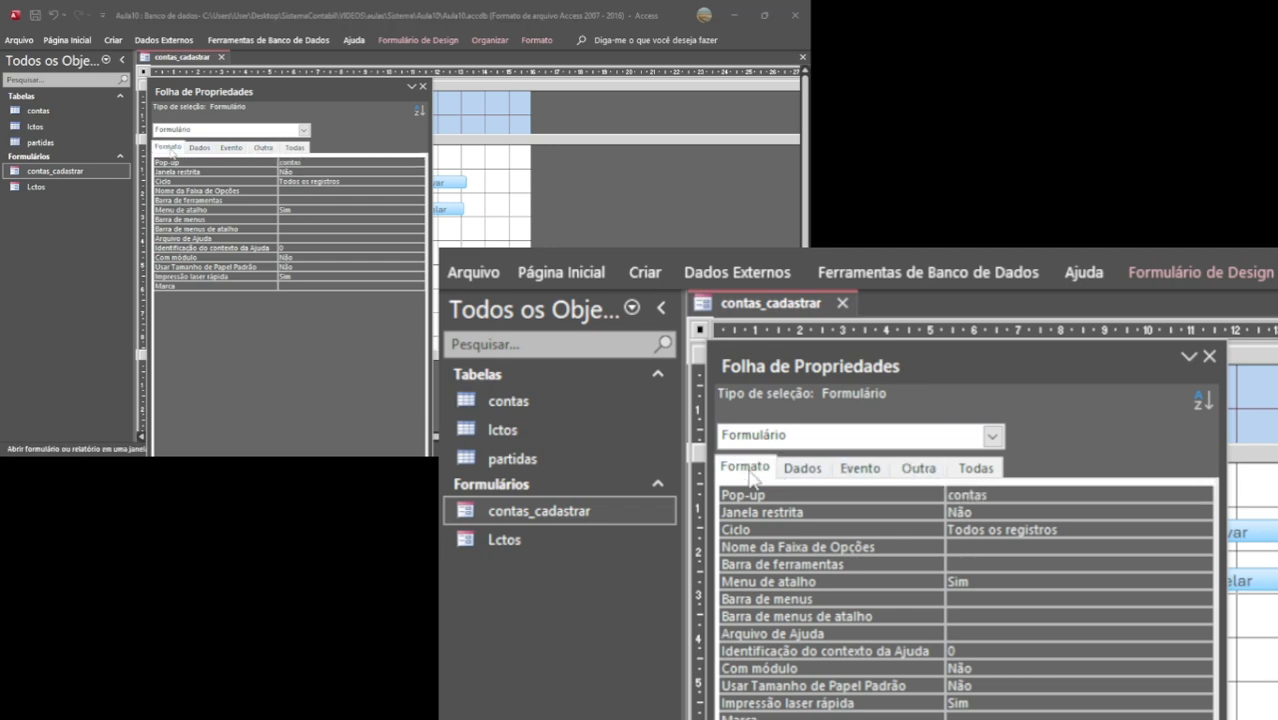
{"action": "left_click_drag", "start_coordinate": [192, 89], "coordinate": [162, 4]}
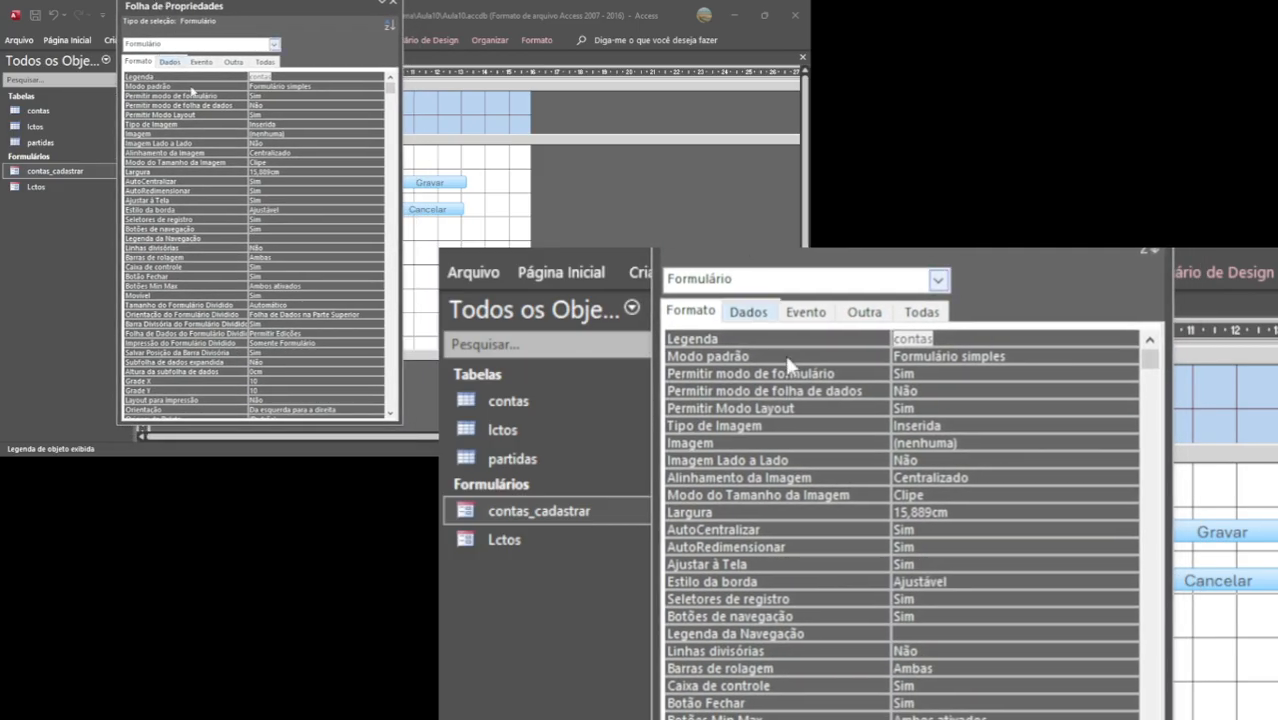
{"action": "double_click", "coordinate": [257, 219]}
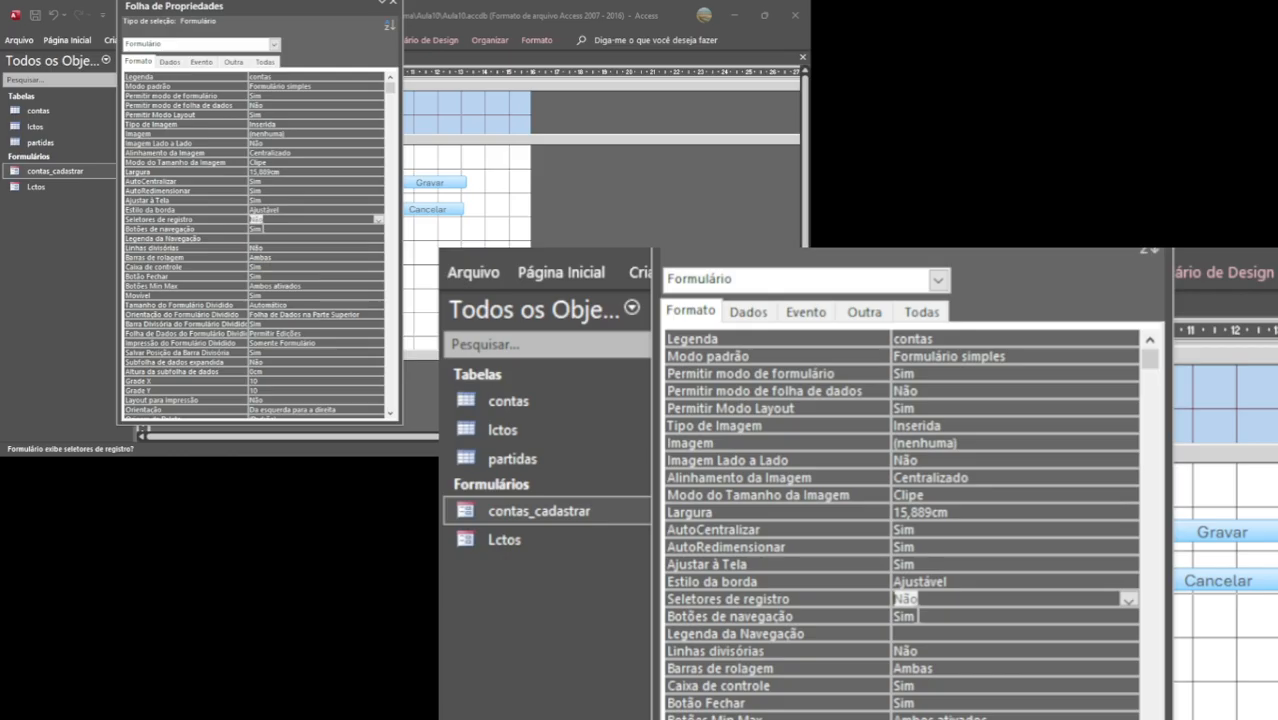
{"action": "double_click", "coordinate": [257, 228]}
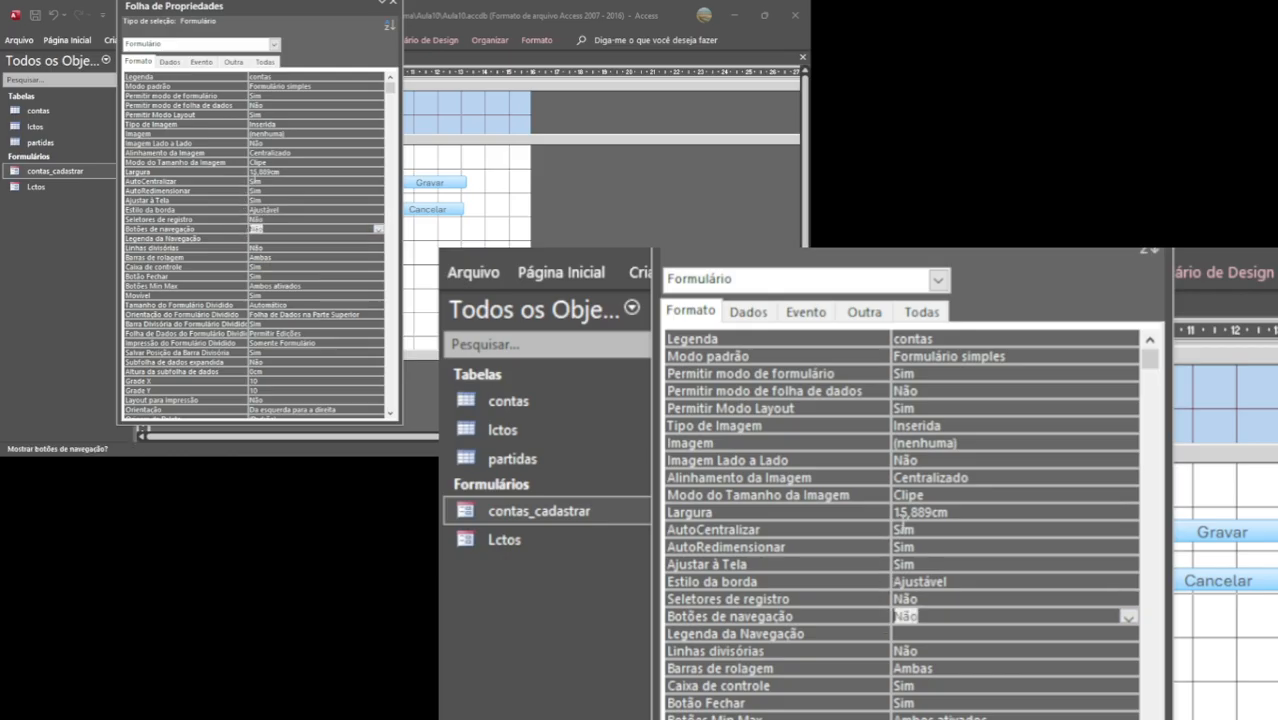
{"action": "left_click", "coordinate": [269, 183]}
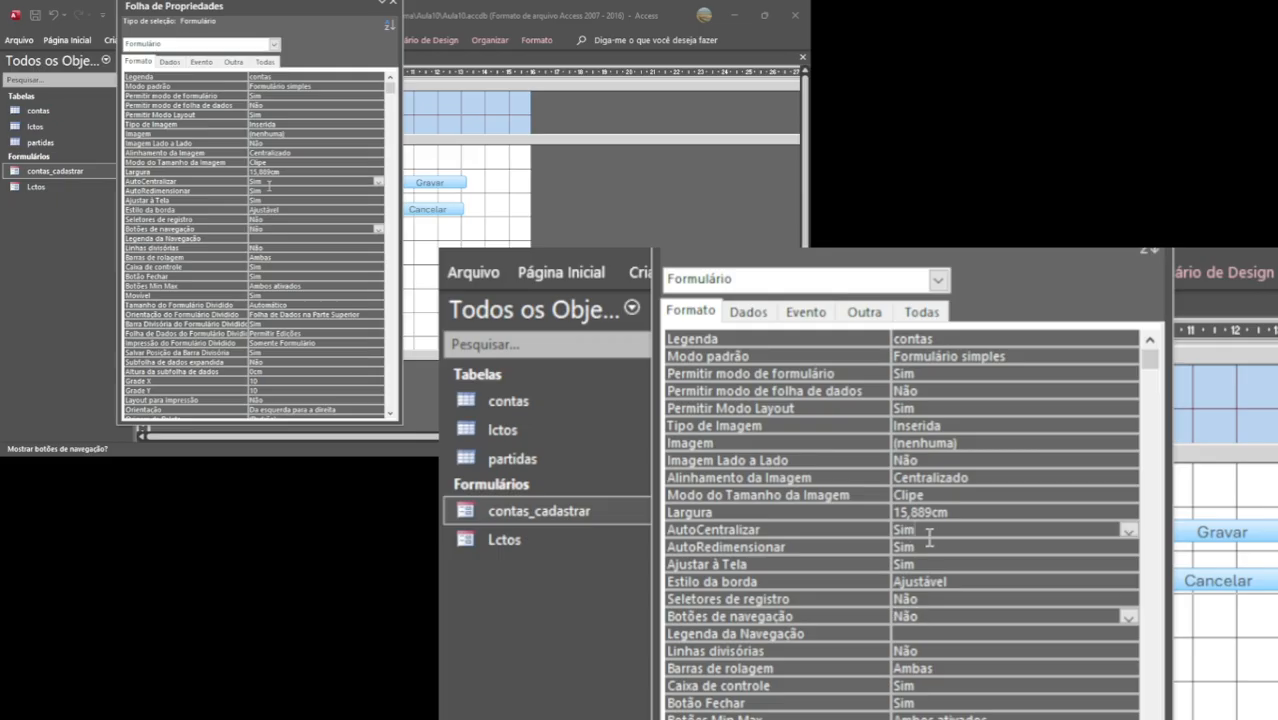
{"action": "left_click", "coordinate": [392, 3]}
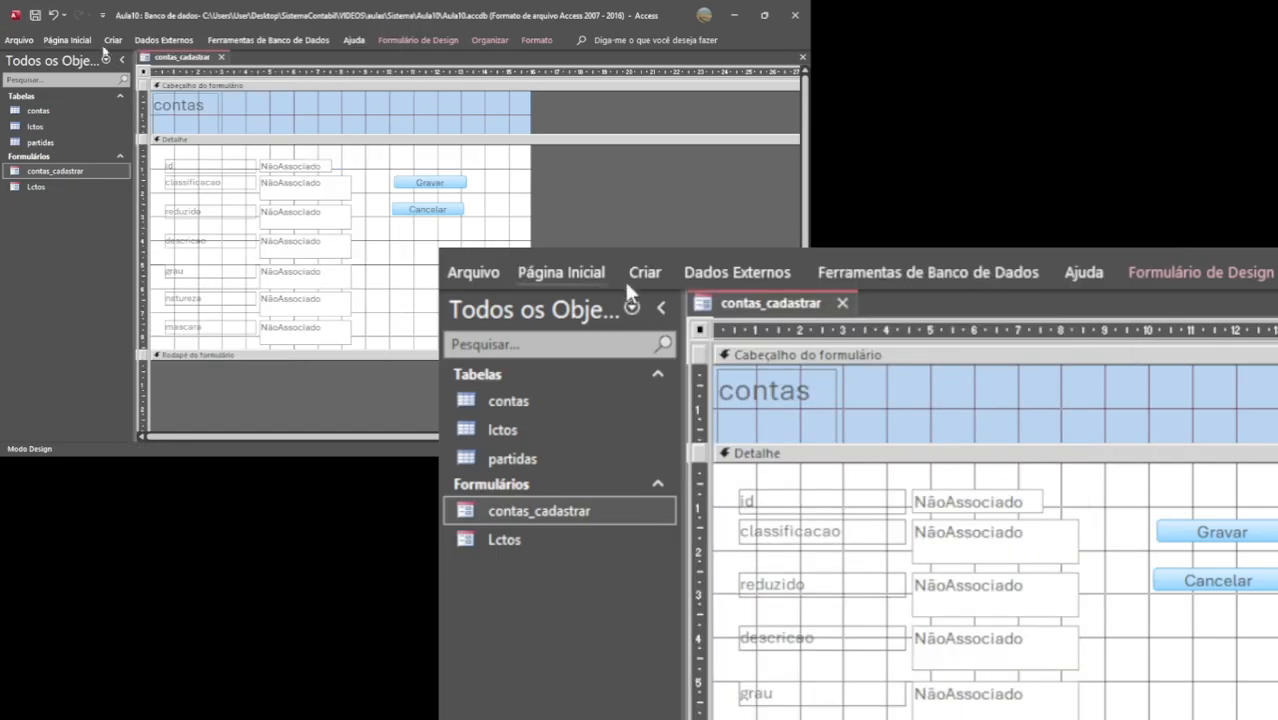
Save and close the contas_cadastrar design, open the form in Form view, and move its window toward the upper-left corner.
{"action": "left_click", "coordinate": [802, 57]}
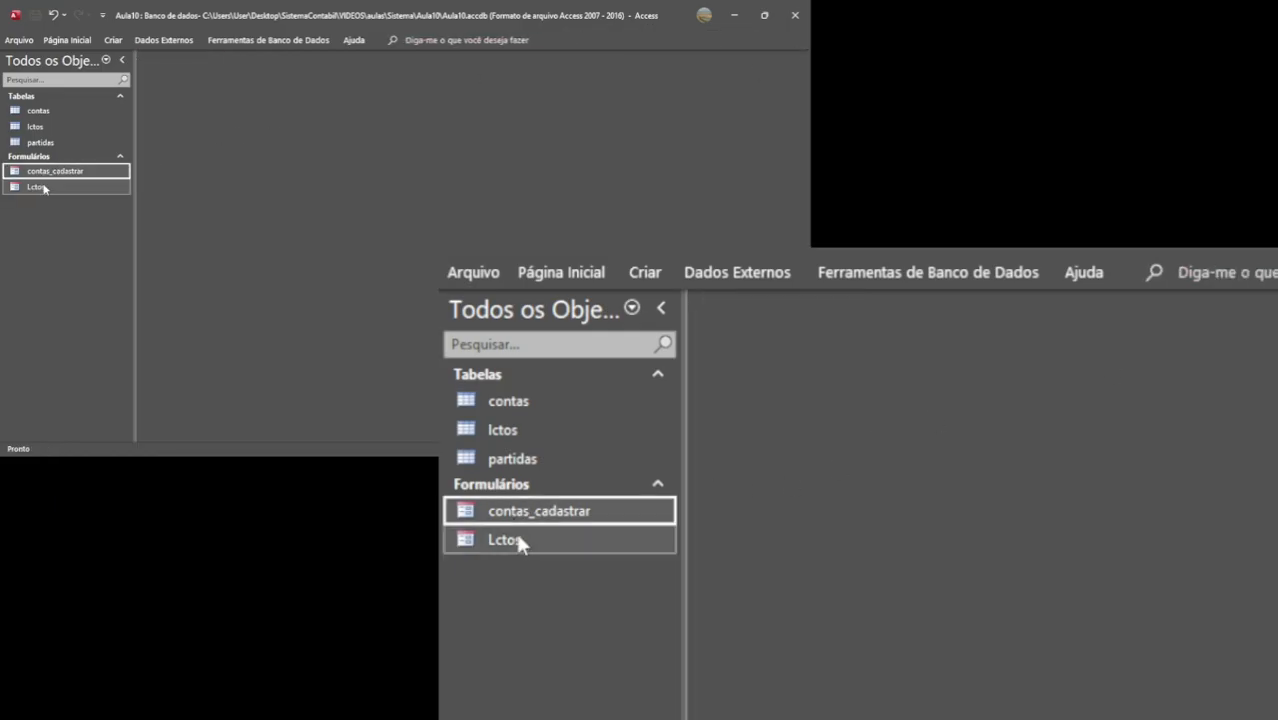
{"action": "double_click", "coordinate": [48, 172]}
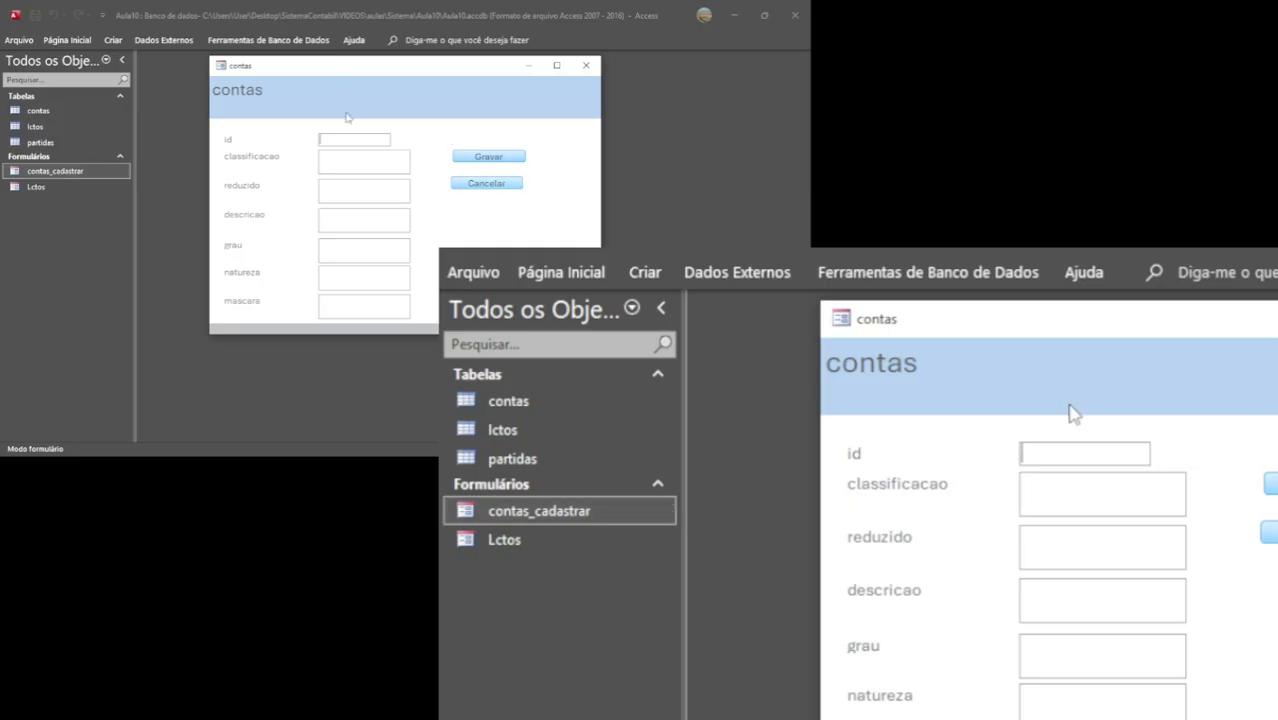
{"action": "left_click_drag", "start_coordinate": [361, 73], "coordinate": [193, 54]}
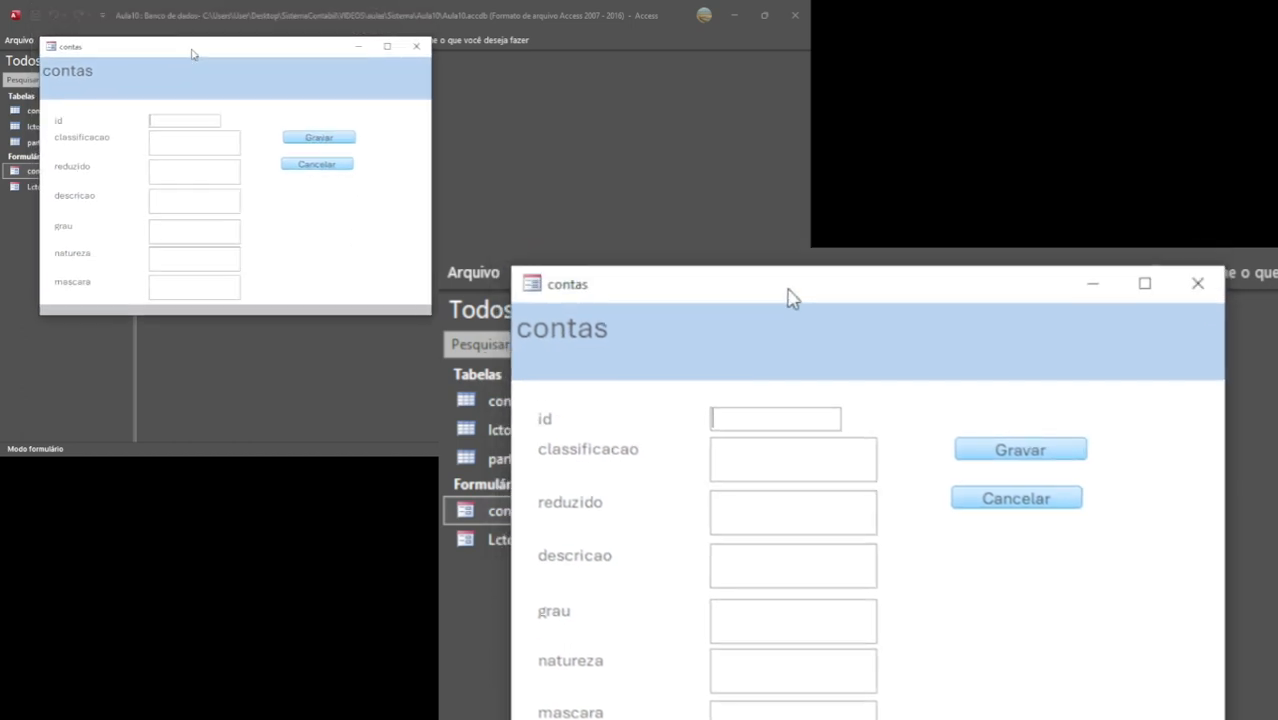
Go through the form's empty text boxes from classificacao to mascara and return to id to check the unbound entry fields.
{"action": "left_click", "coordinate": [297, 166]}
{"action": "left_click", "coordinate": [752, 516]}
{"action": "left_click", "coordinate": [756, 456]}
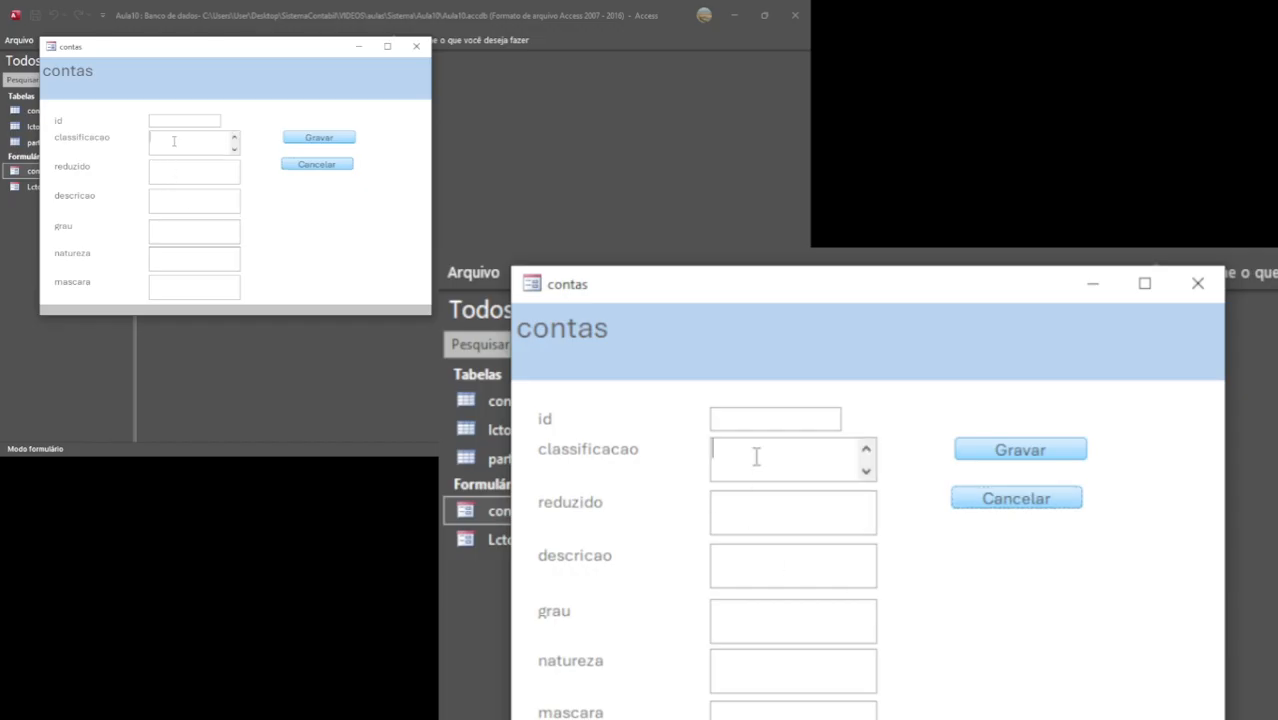
{"action": "left_click", "coordinate": [739, 510]}
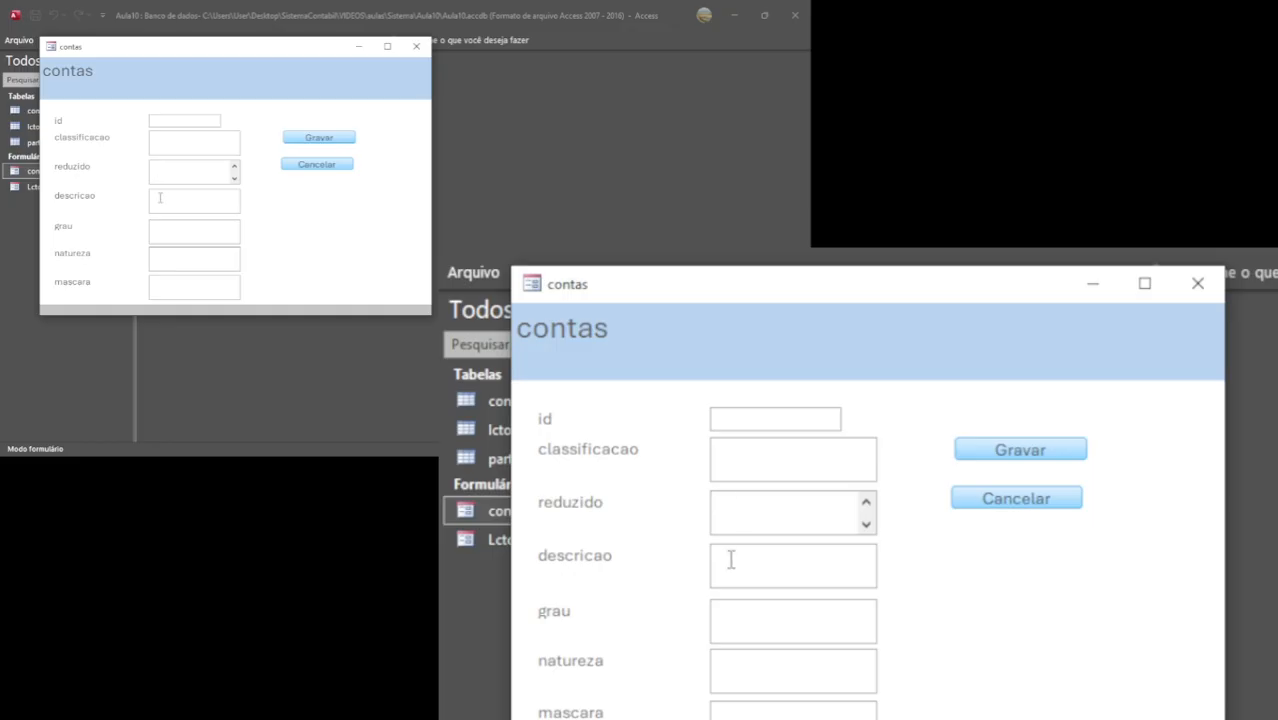
{"action": "left_click", "coordinate": [736, 566]}
{"action": "left_click", "coordinate": [739, 630]}
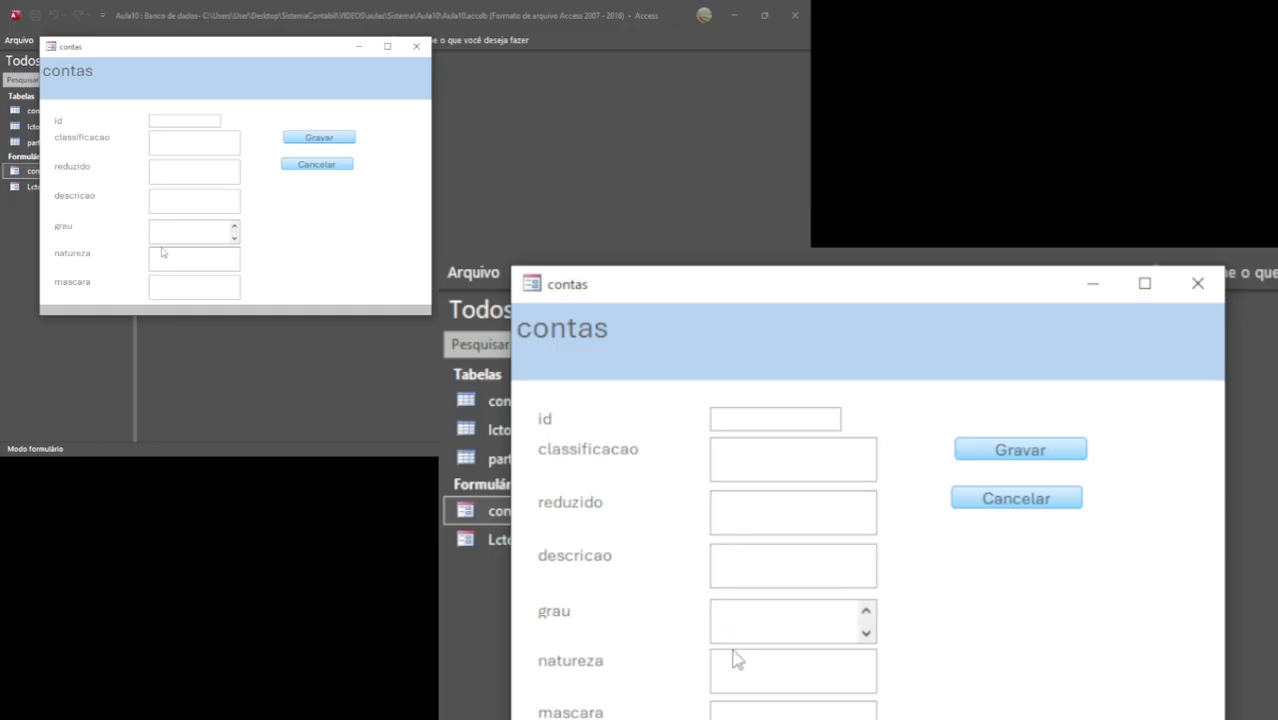
{"action": "left_click", "coordinate": [743, 677]}
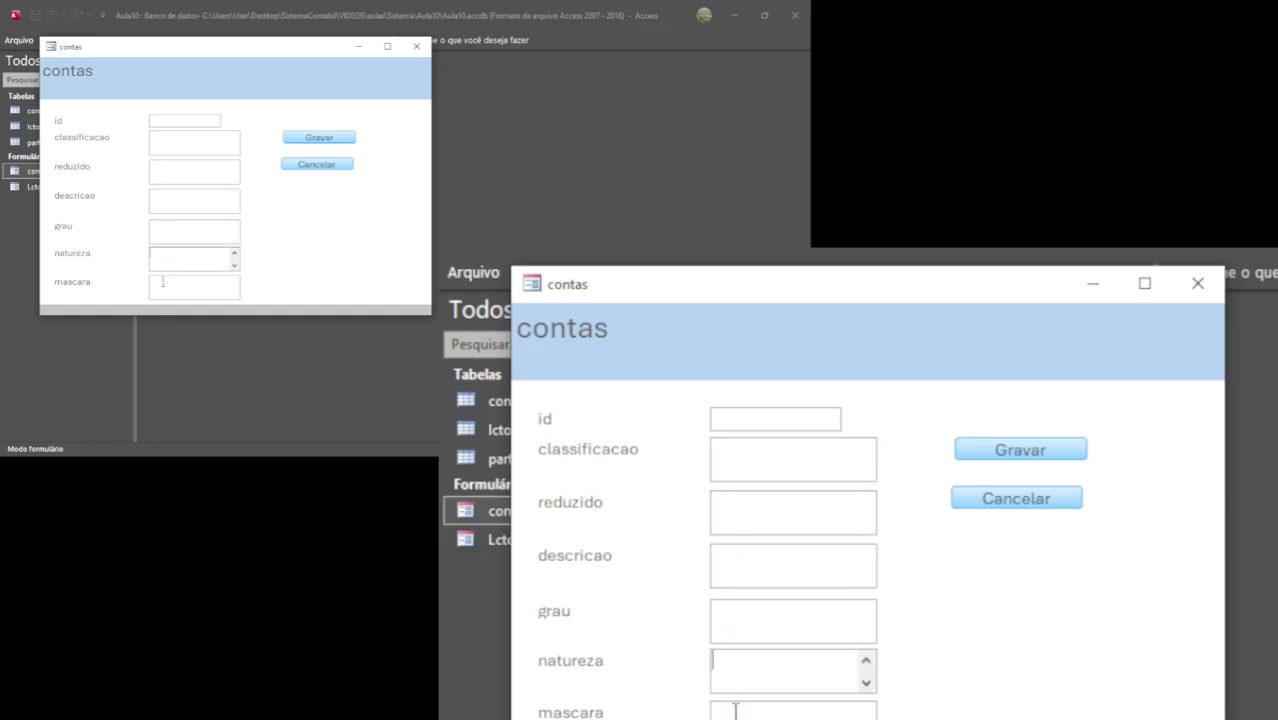
{"action": "left_click", "coordinate": [735, 710]}
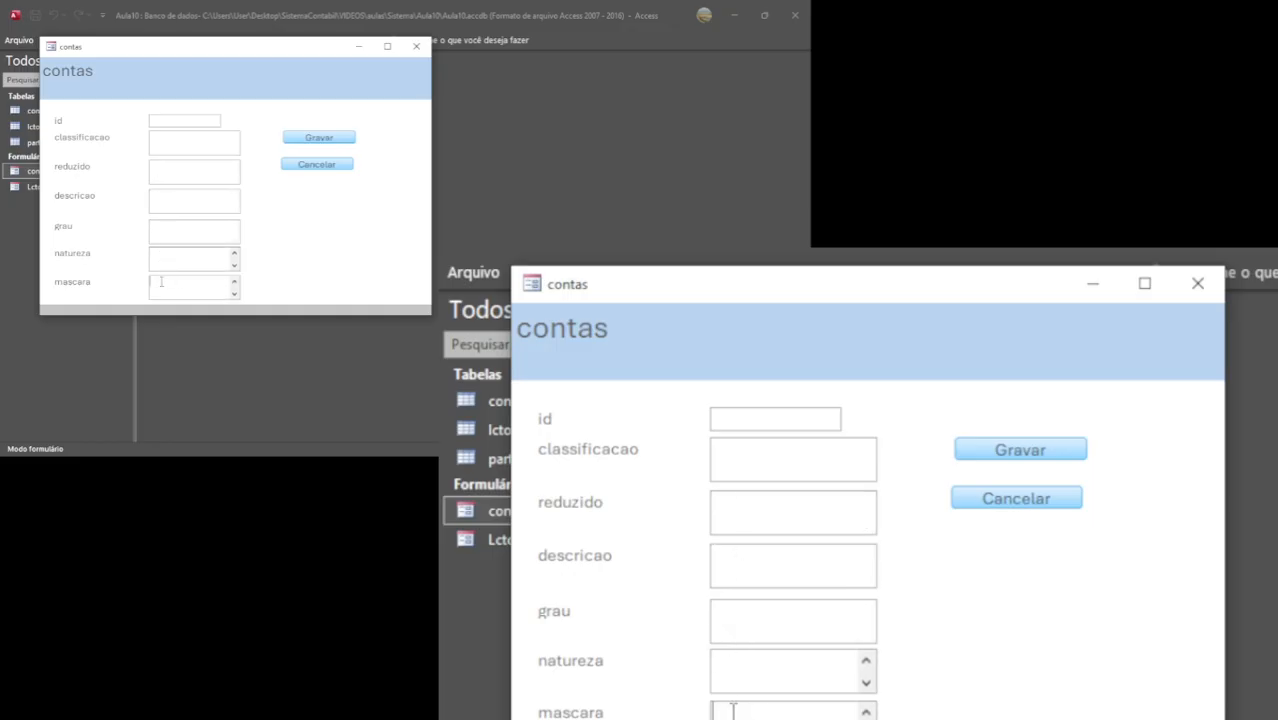
{"action": "left_click", "coordinate": [753, 420]}
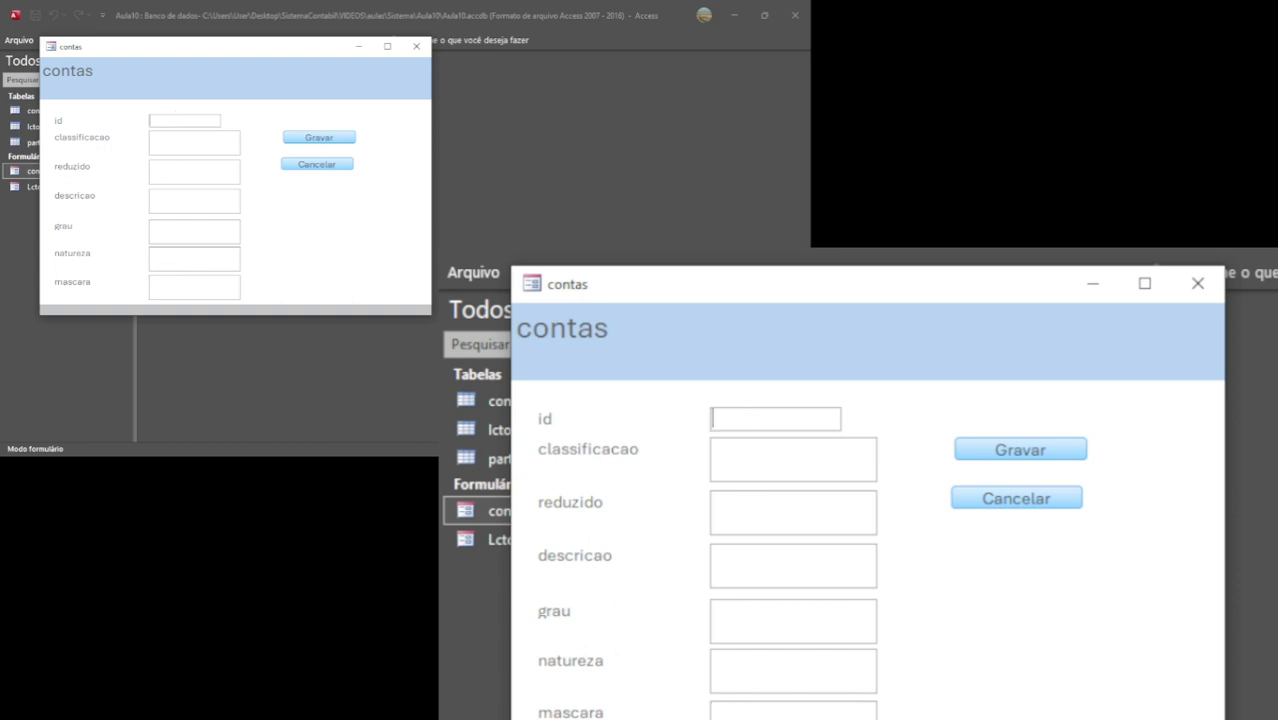